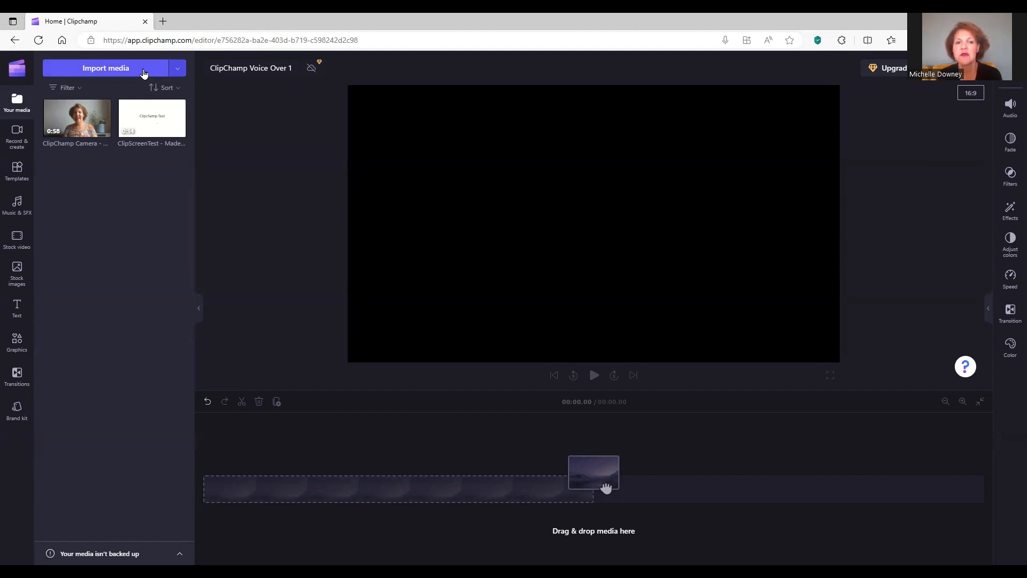
Place the ClipChamp Camera video at the start of the timeline and enlarge it slightly in the preview frame
mouse_move(84, 123)
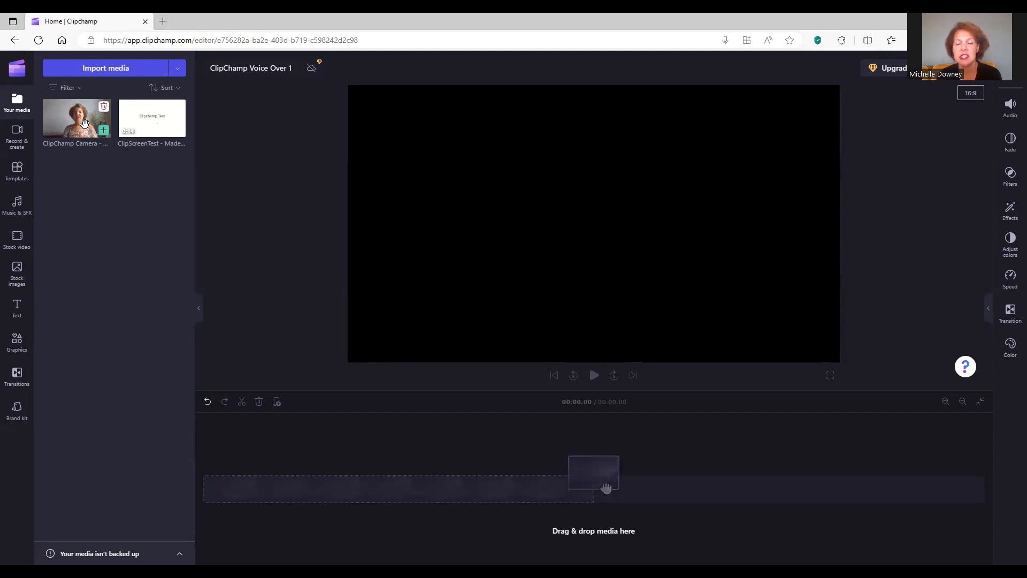
drag(84, 123, 256, 504)
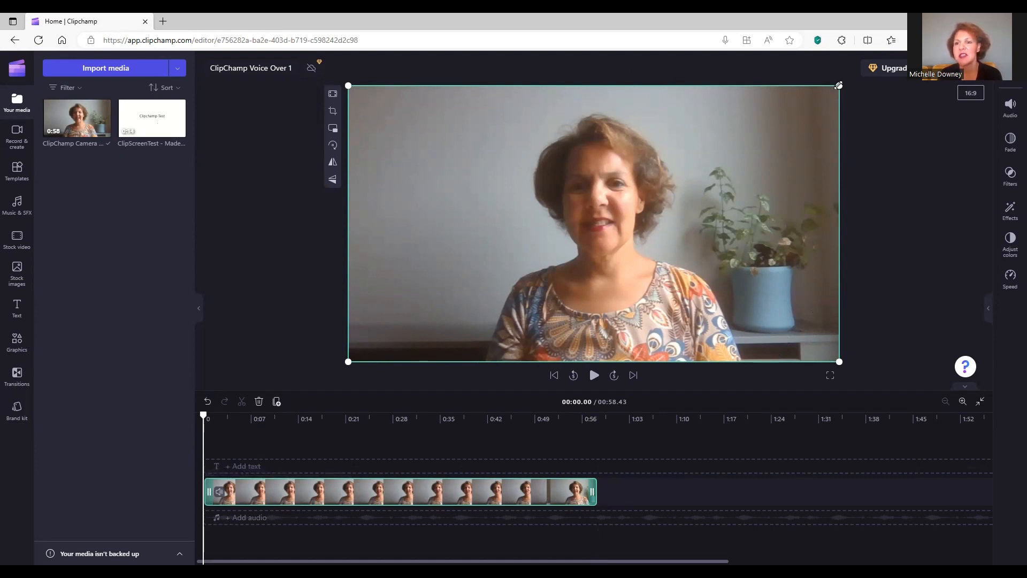
mouse_move(838, 85)
mouse_down()
mouse_move(702, 160)
mouse_move(583, 283)
mouse_move(722, 151)
mouse_move(843, 84)
mouse_up()
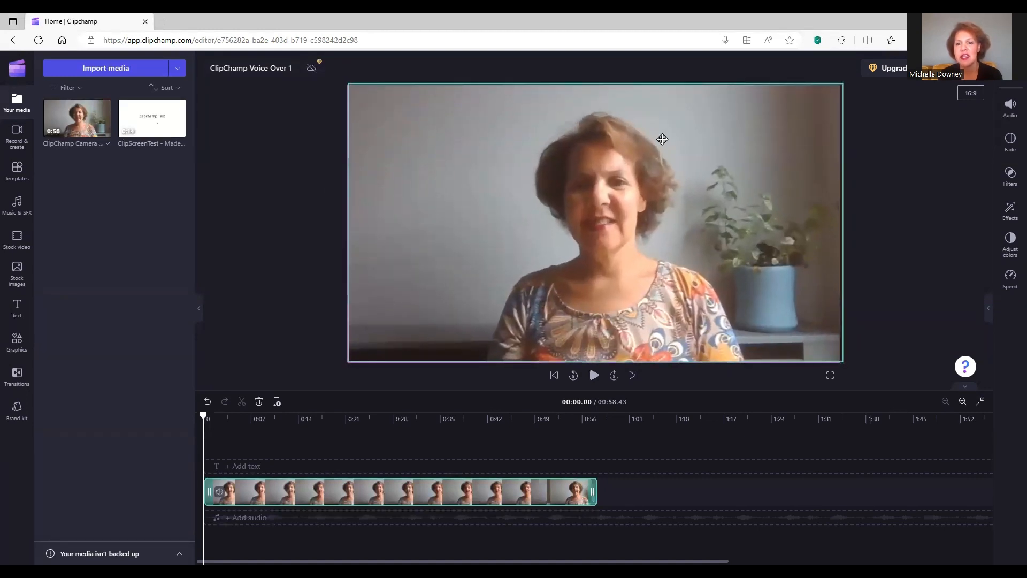
mouse_move(666, 137)
mouse_down()
mouse_move(644, 295)
mouse_move(717, 122)
mouse_move(672, 154)
mouse_move(658, 141)
mouse_up()
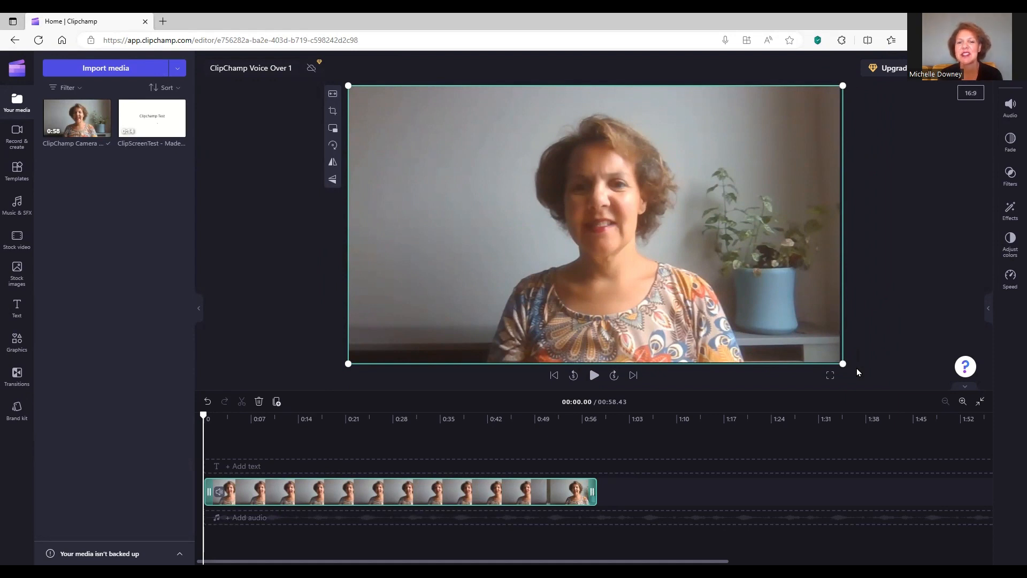
right_click(856, 368)
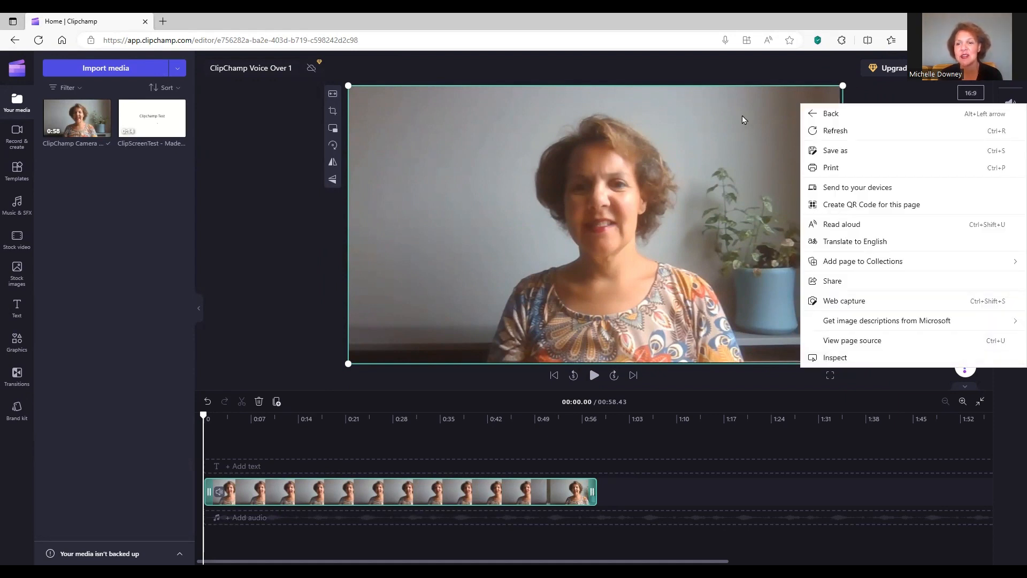
click(738, 103)
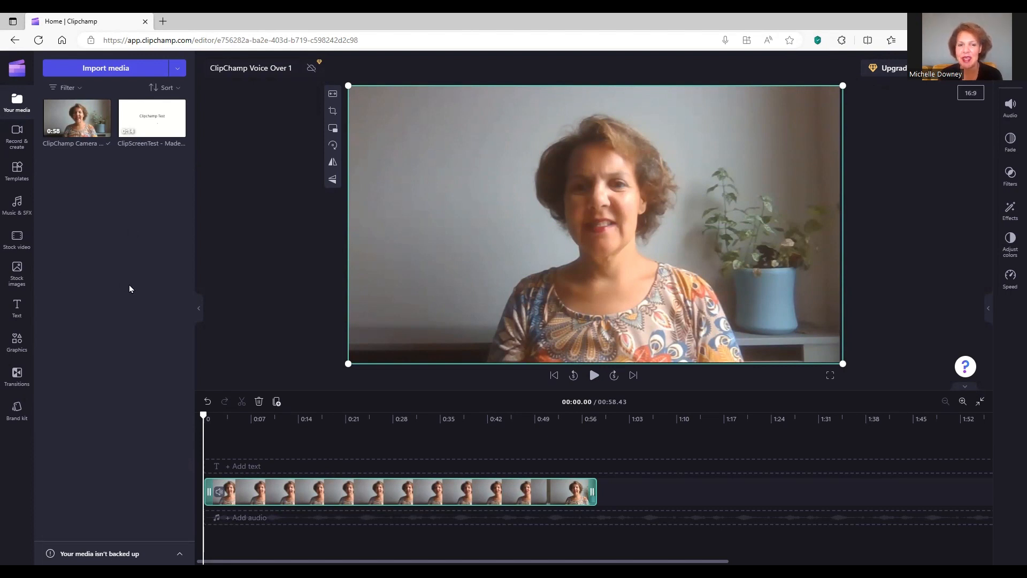
Review the recording options, the template categories and the available aspect ratios
click(17, 136)
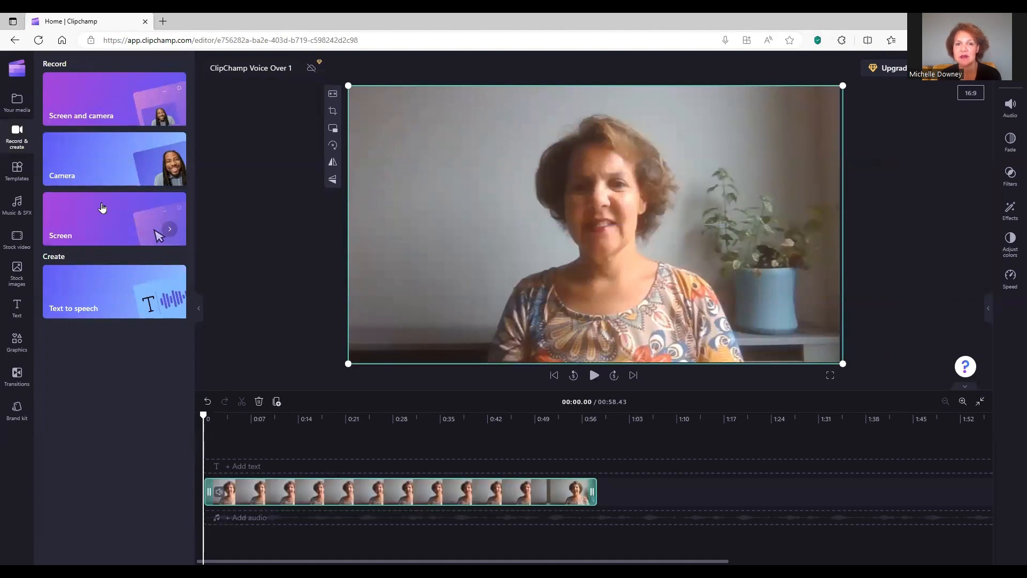
click(17, 182)
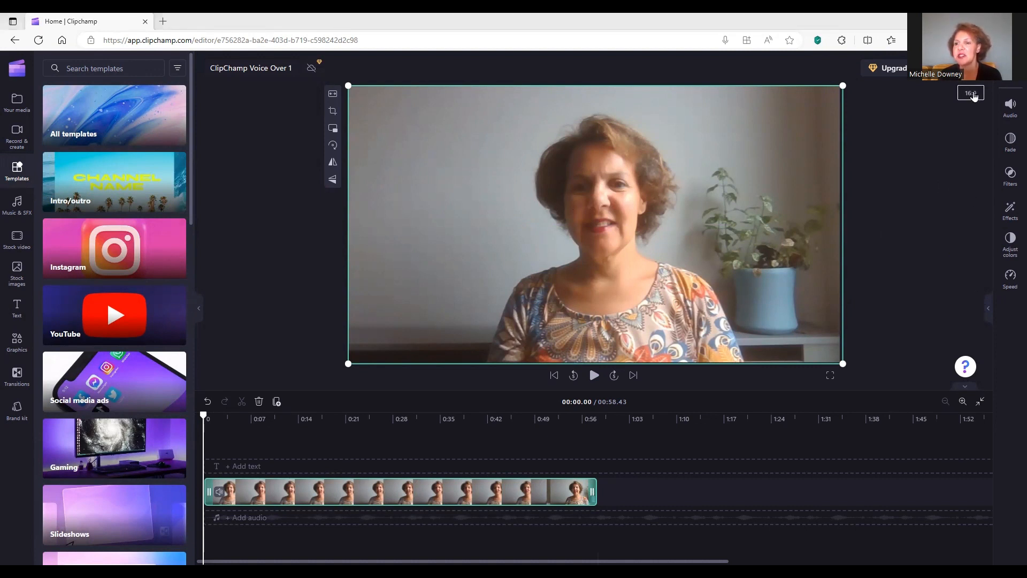
click(974, 95)
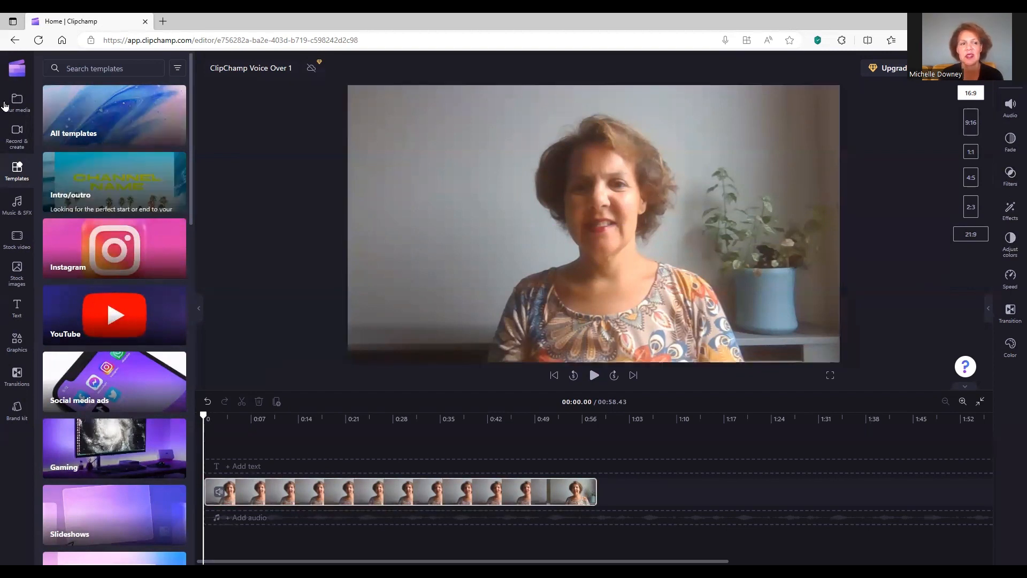
Browse the music library, preview the free track "In the sky" under Sad, and add it to the timeline
click(18, 203)
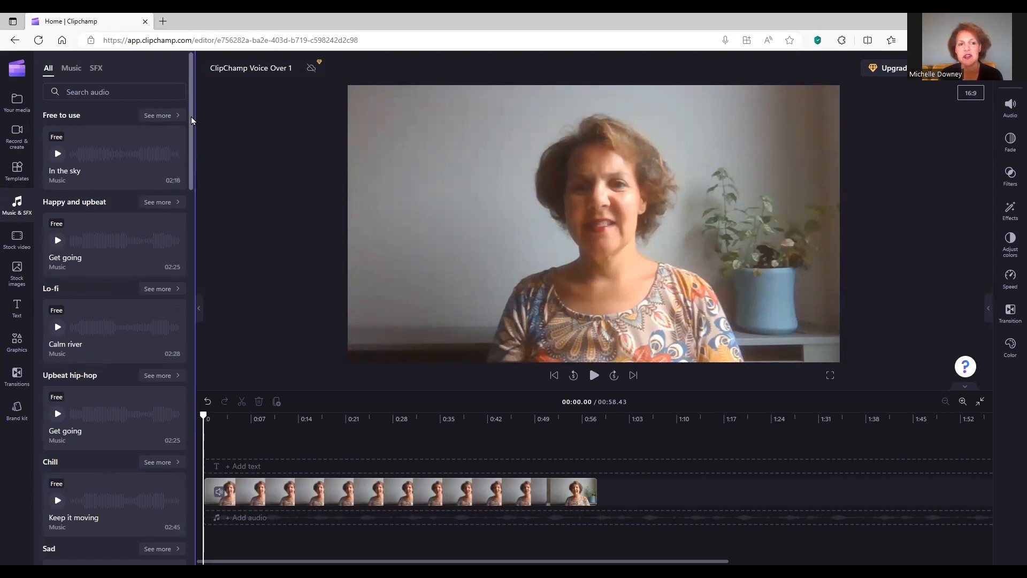
drag(193, 119, 192, 354)
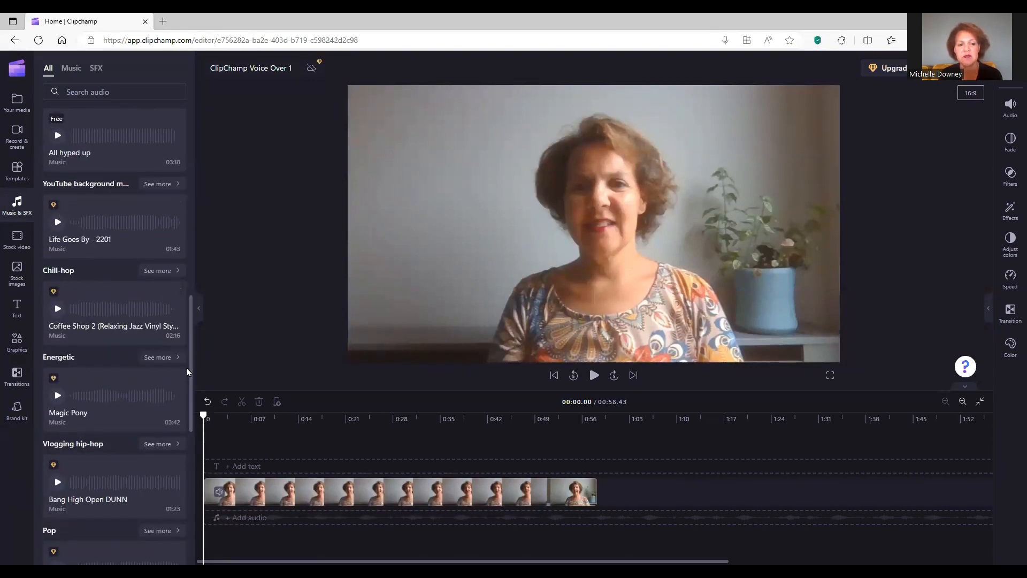
drag(193, 284, 202, 233)
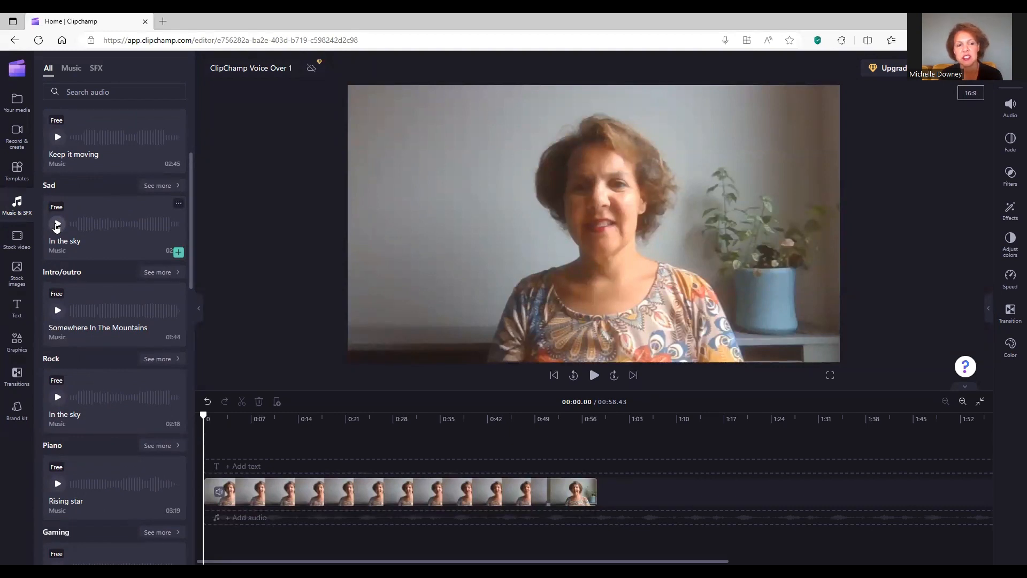
click(57, 224)
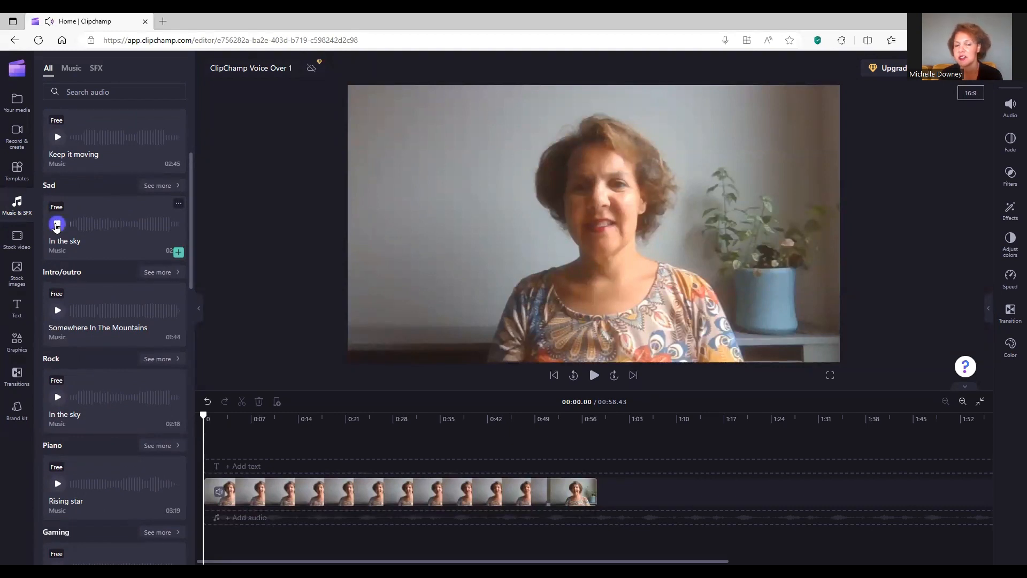
click(57, 224)
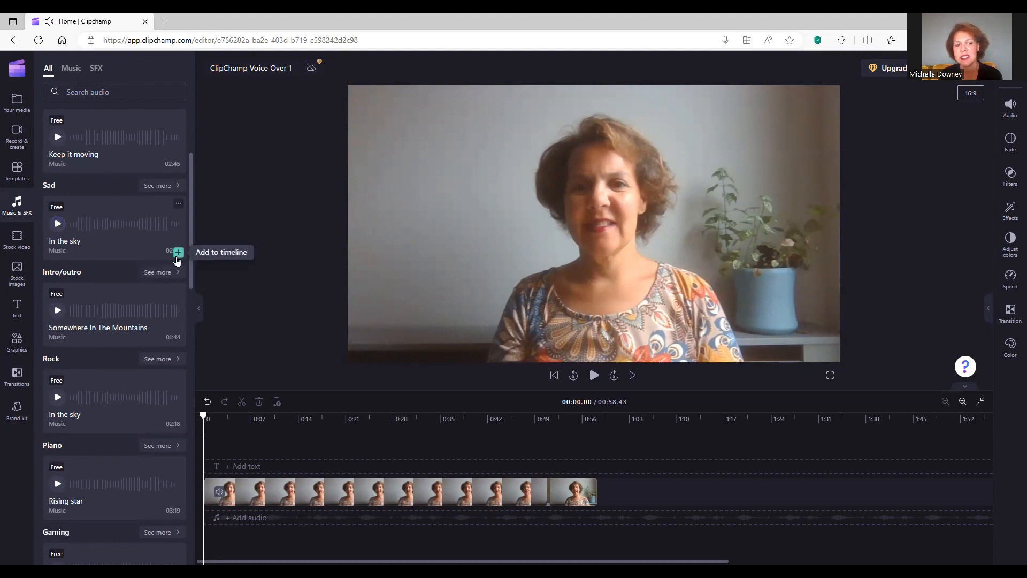
click(178, 252)
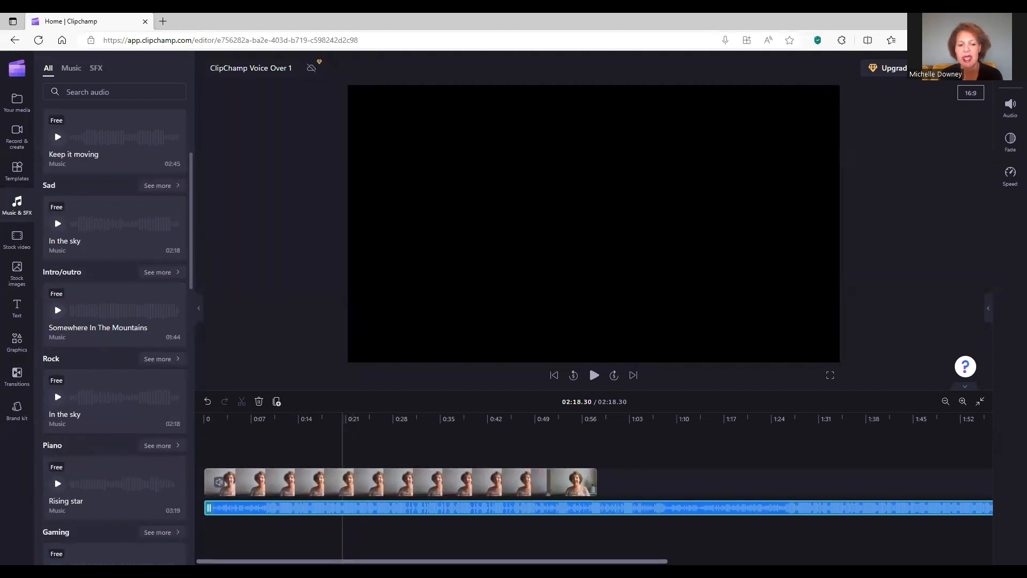
Trim the end of the "In the sky" music so the track lasts only about the first 4 seconds
drag(343, 561, 579, 561)
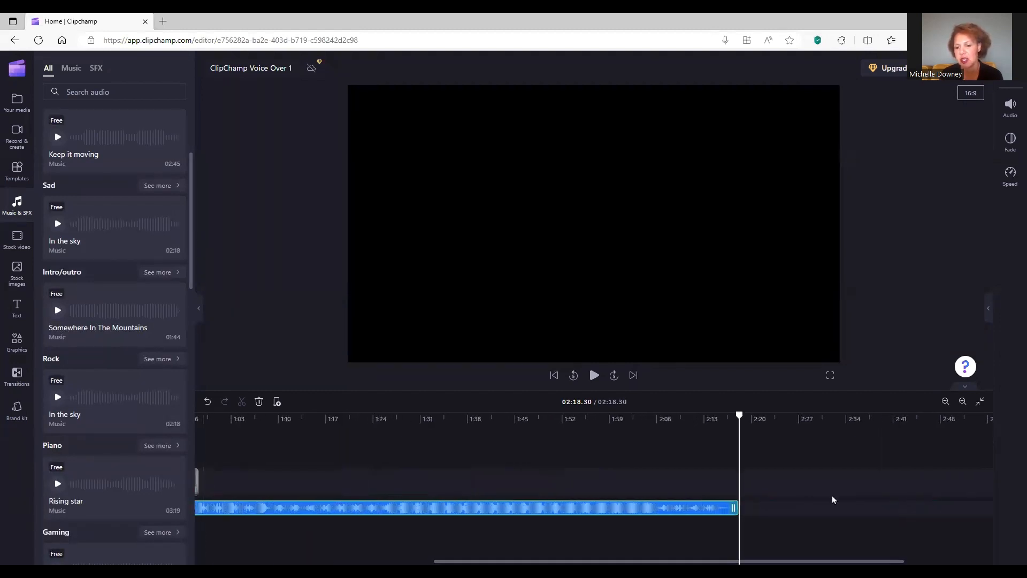
drag(739, 504, 243, 508)
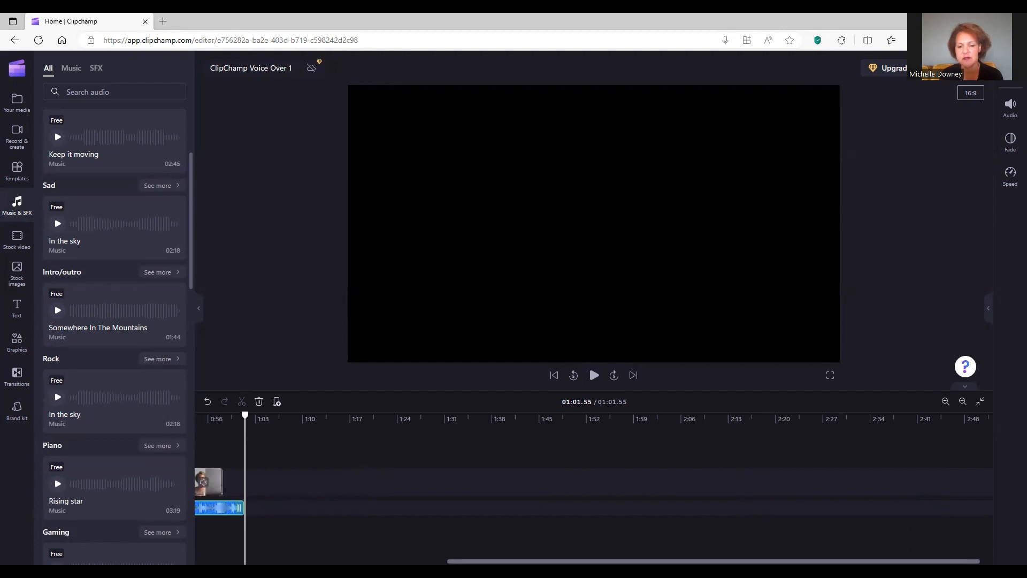
right_click(338, 526)
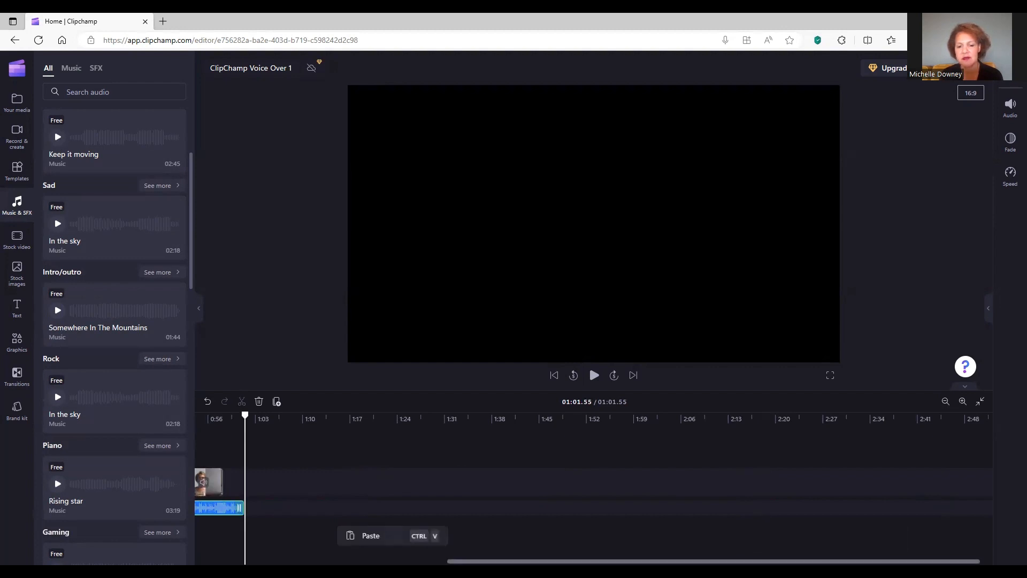
drag(465, 562, 183, 561)
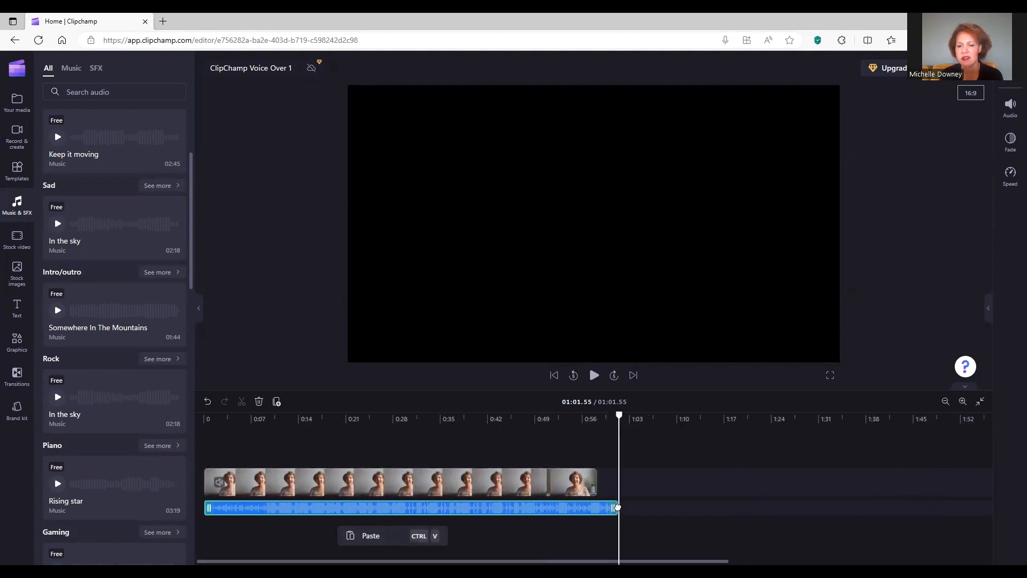
drag(610, 512, 227, 521)
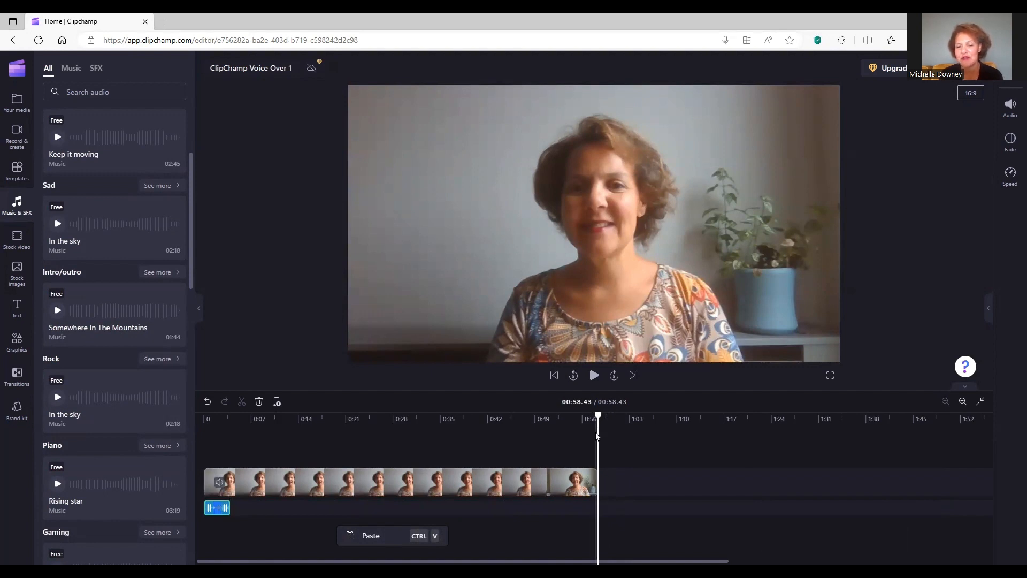
Move the playhead back from the end of the video to about 39 seconds
drag(597, 432, 560, 445)
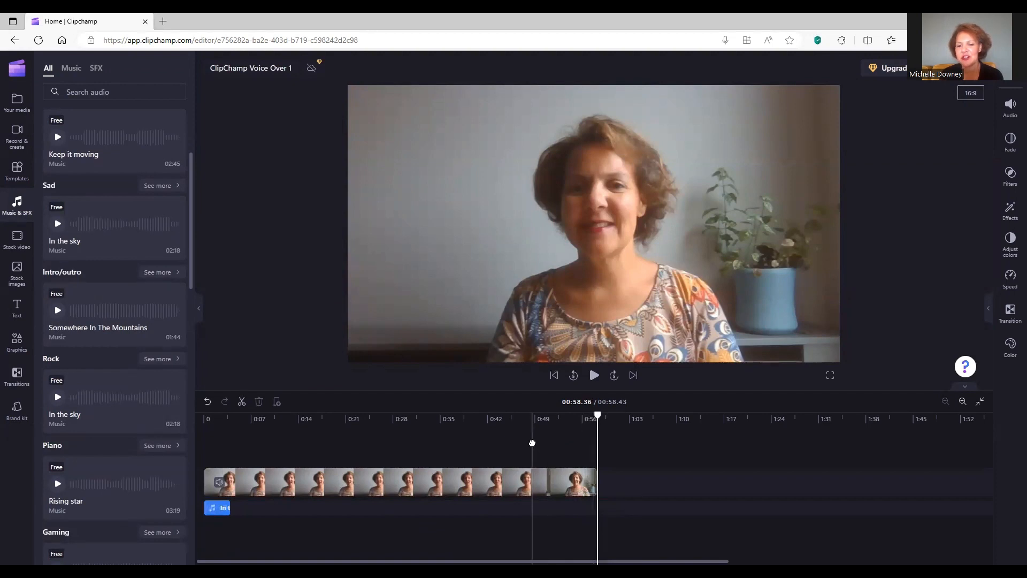
right_click(533, 432)
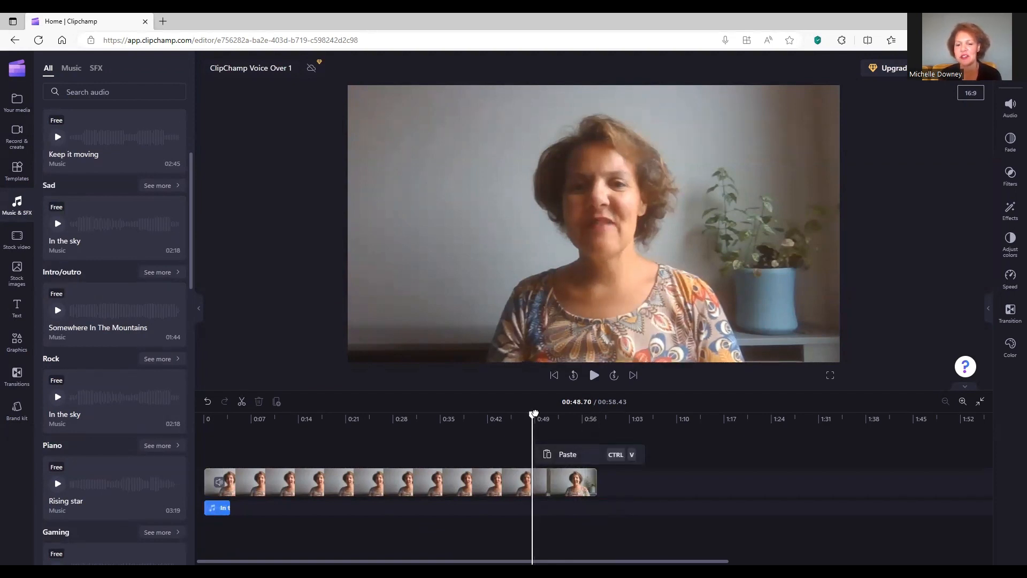
drag(534, 414, 468, 417)
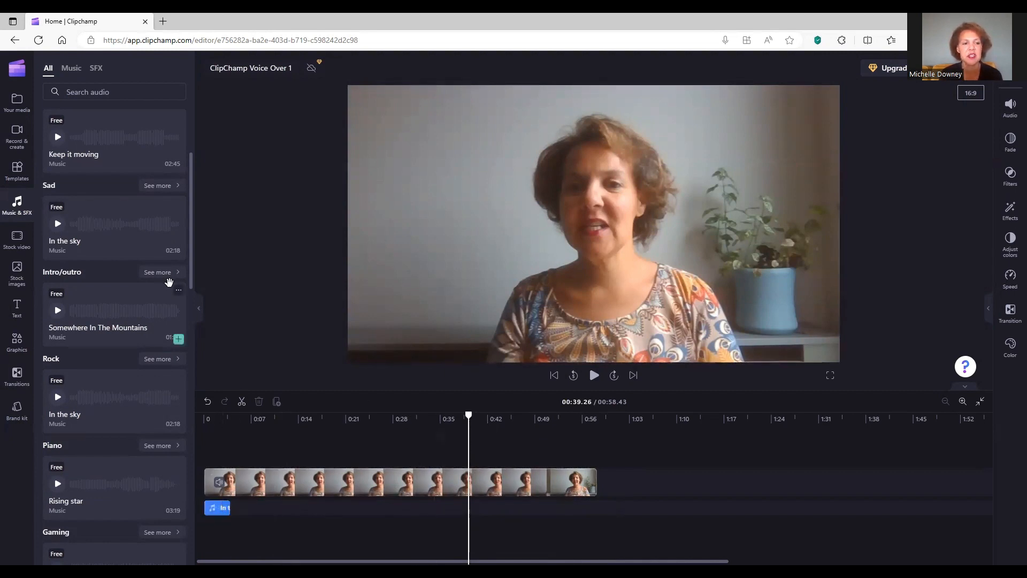
Browse the Subscribe panels stock videos and add the free Subscribe panel 03 clip to the timeline
click(18, 245)
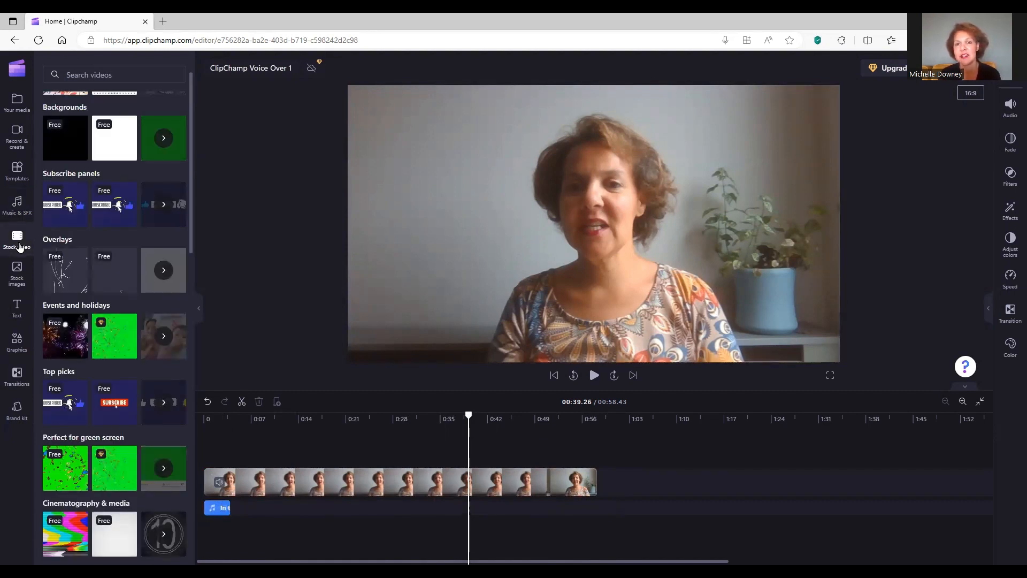
mouse_move(80, 212)
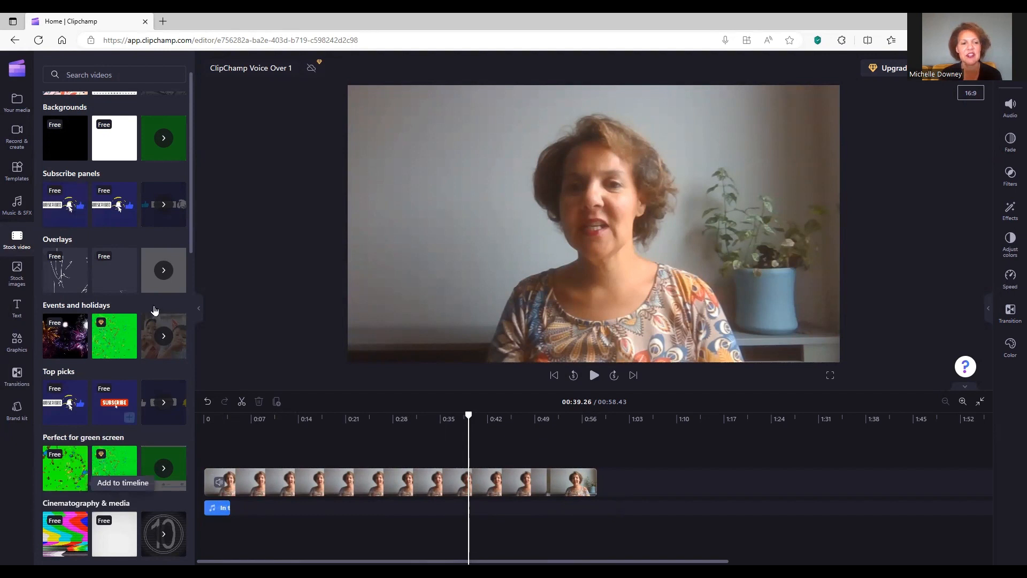
click(165, 209)
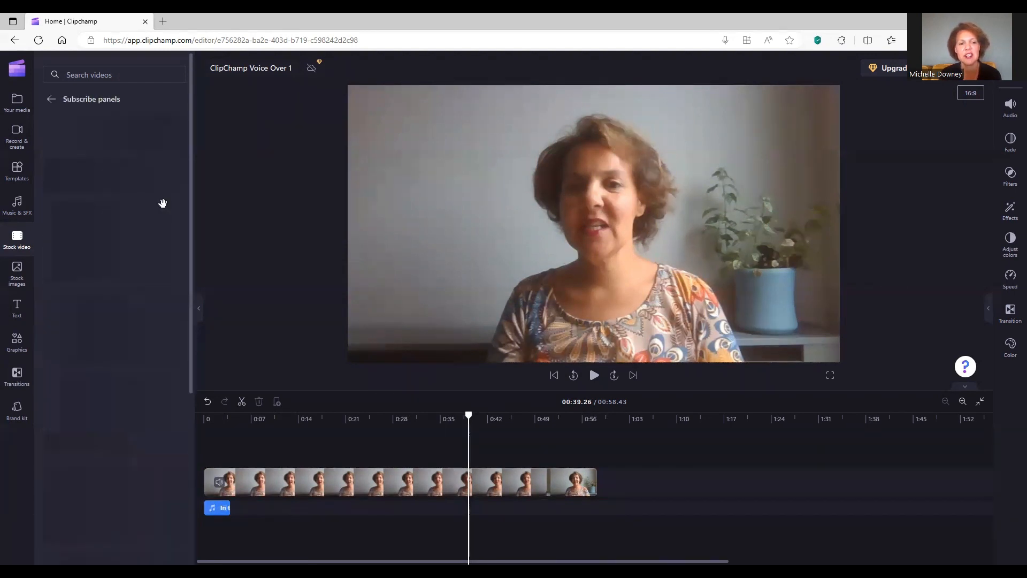
mouse_move(164, 204)
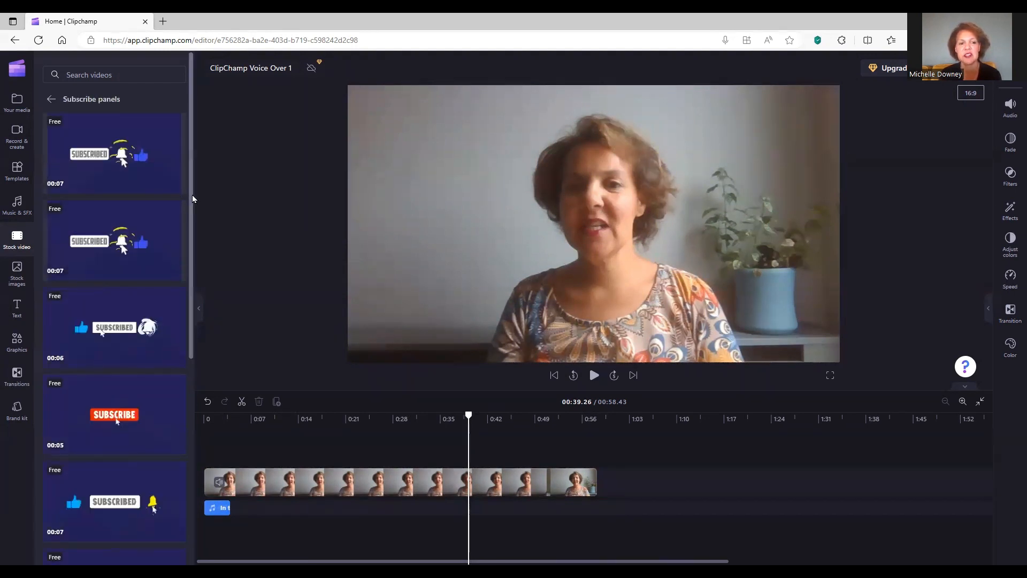
drag(191, 194, 180, 515)
mouse_move(179, 516)
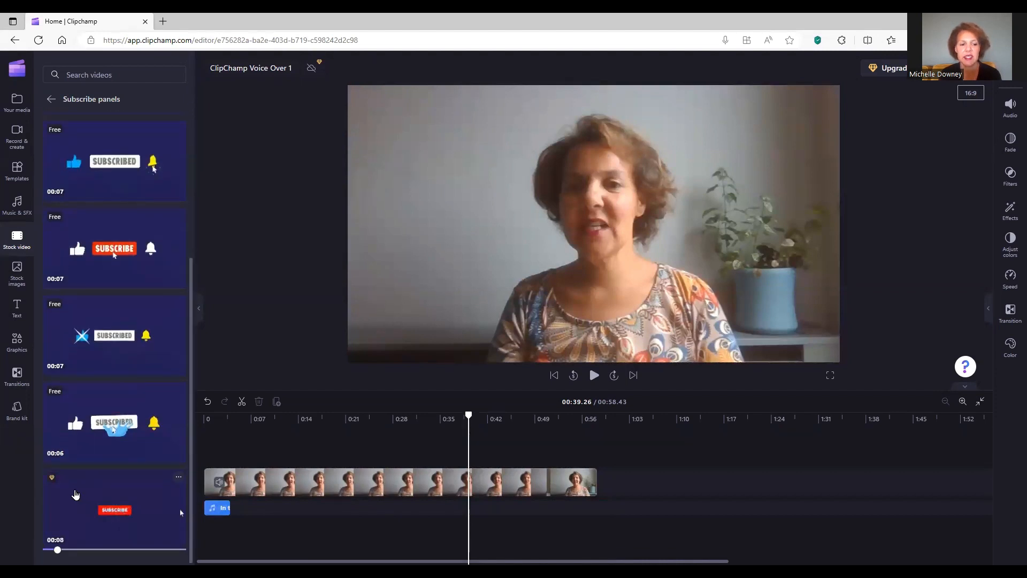
mouse_move(103, 348)
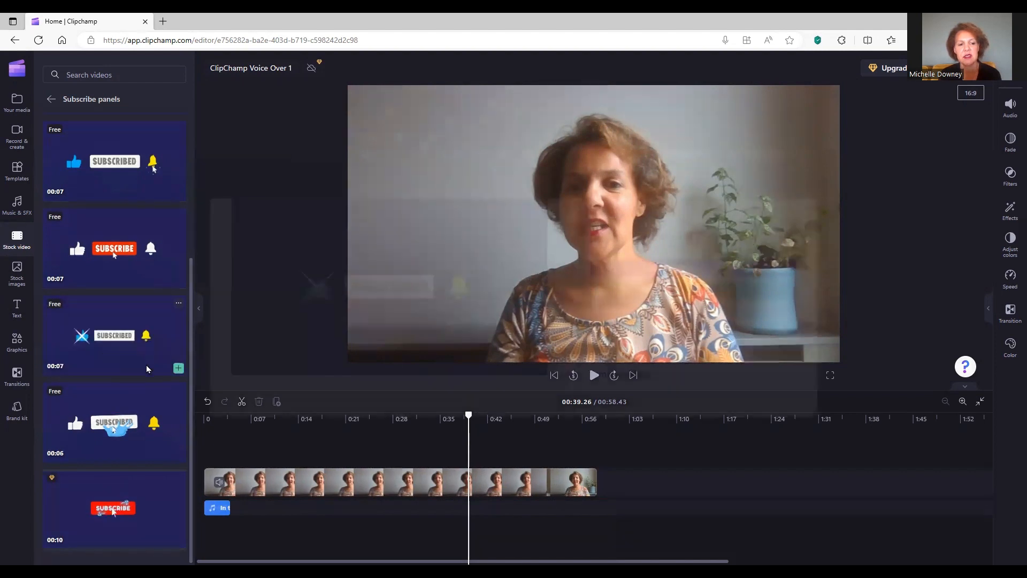
click(147, 365)
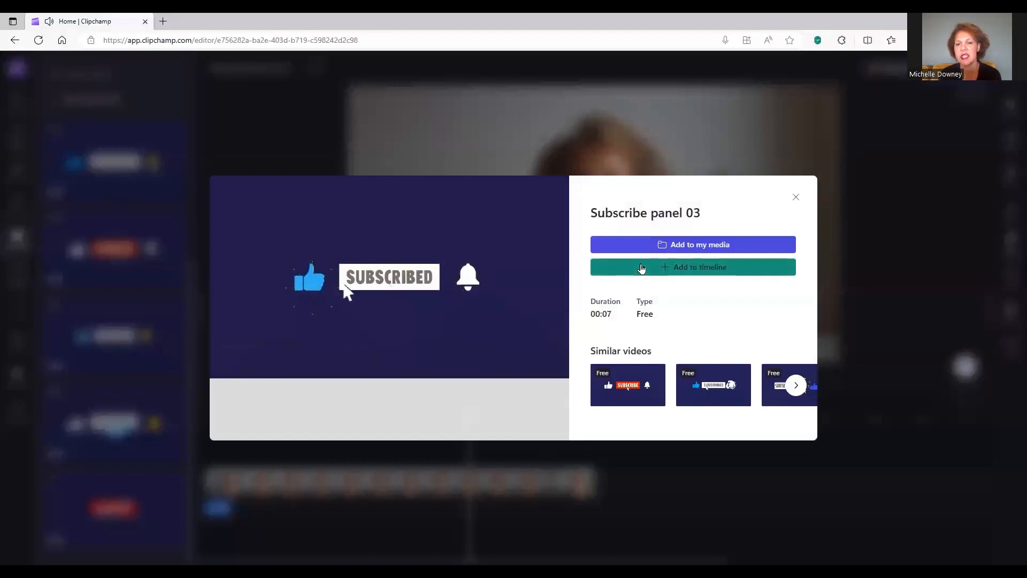
click(642, 268)
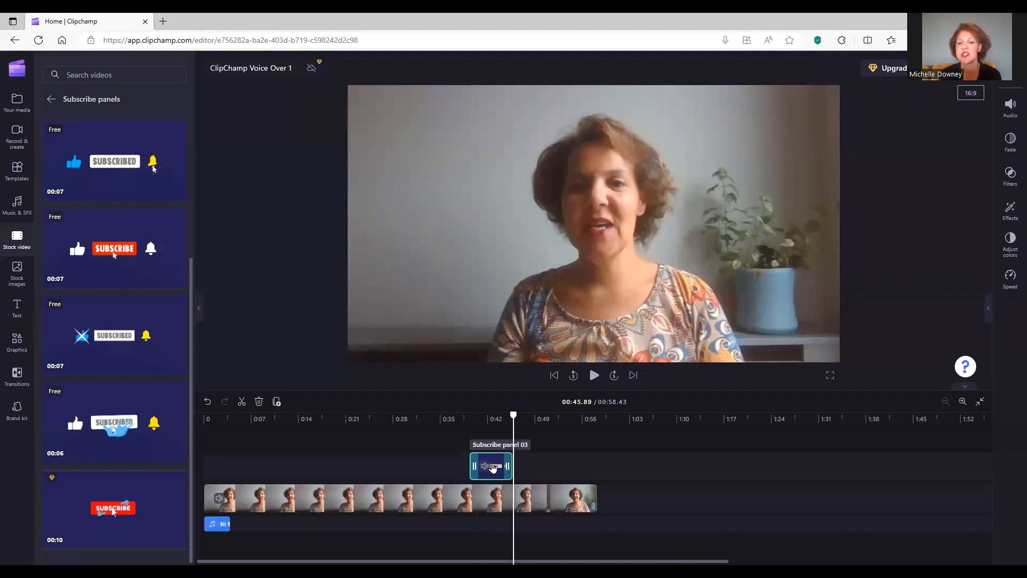
Move the Subscribe panel 03 clip to start at about 4 seconds, with the playhead at its beginning
drag(493, 467, 240, 468)
drag(516, 416, 234, 392)
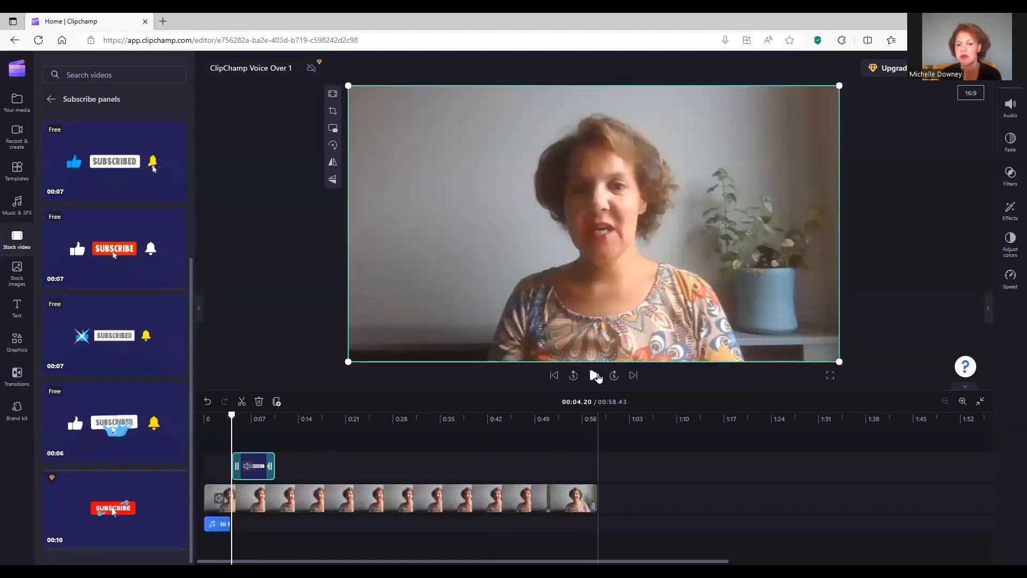
Play the section with the subscribe overlay, pause it, and reposition the overlay in the lower part of the video frame
click(595, 376)
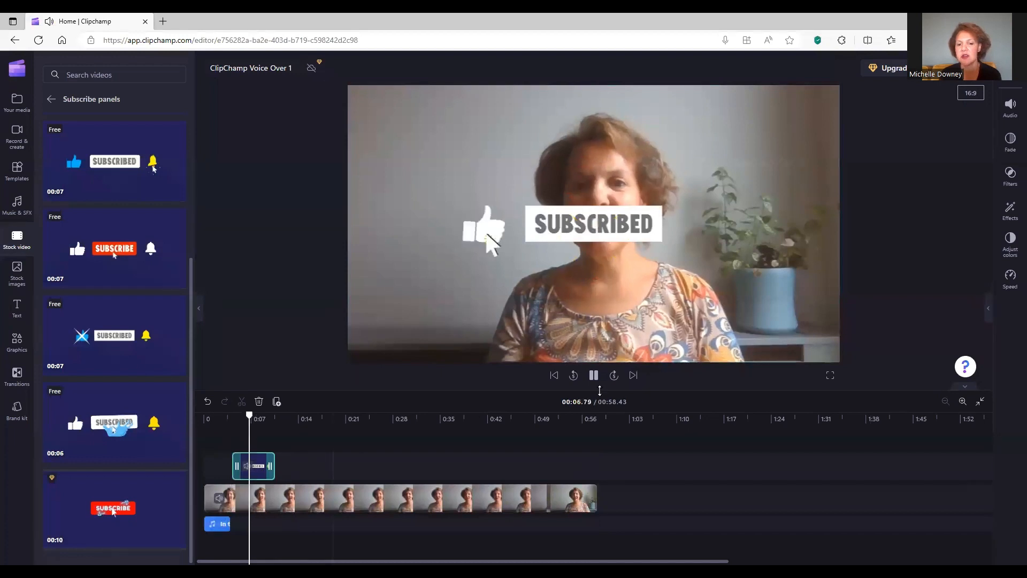
click(594, 376)
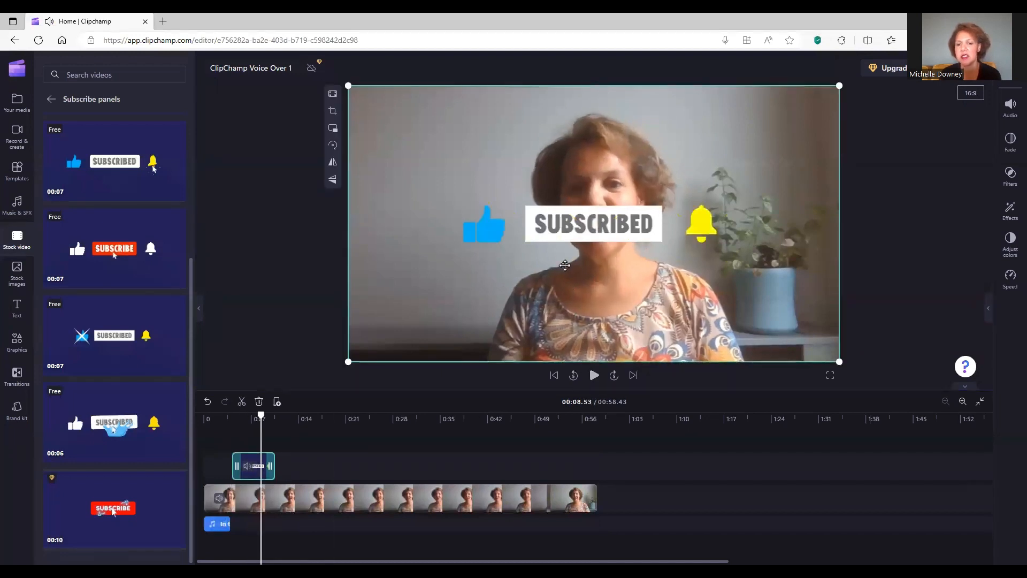
drag(565, 260, 564, 358)
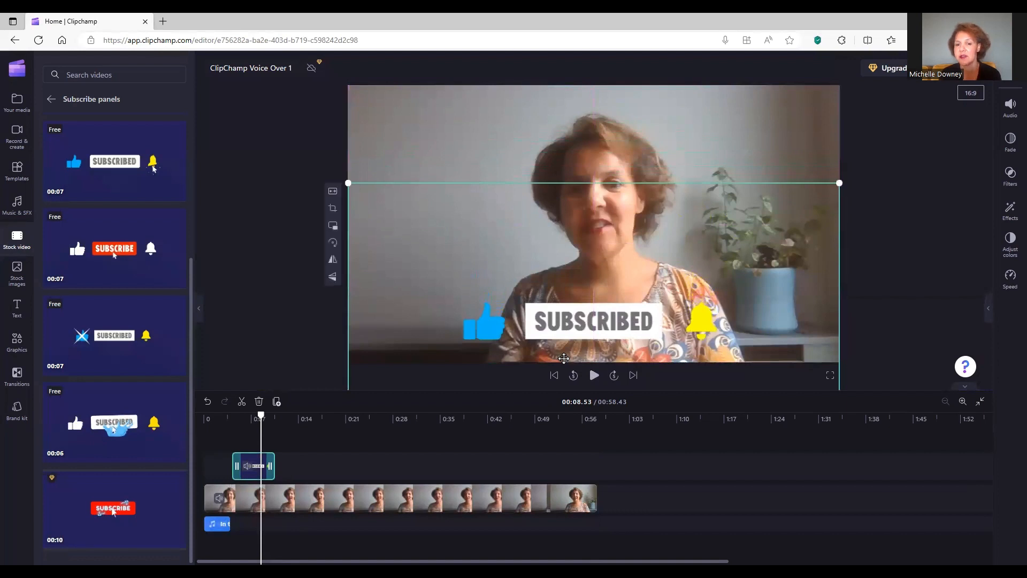
Play past the end of the subscribe overlay and pause at about 12 seconds
click(594, 375)
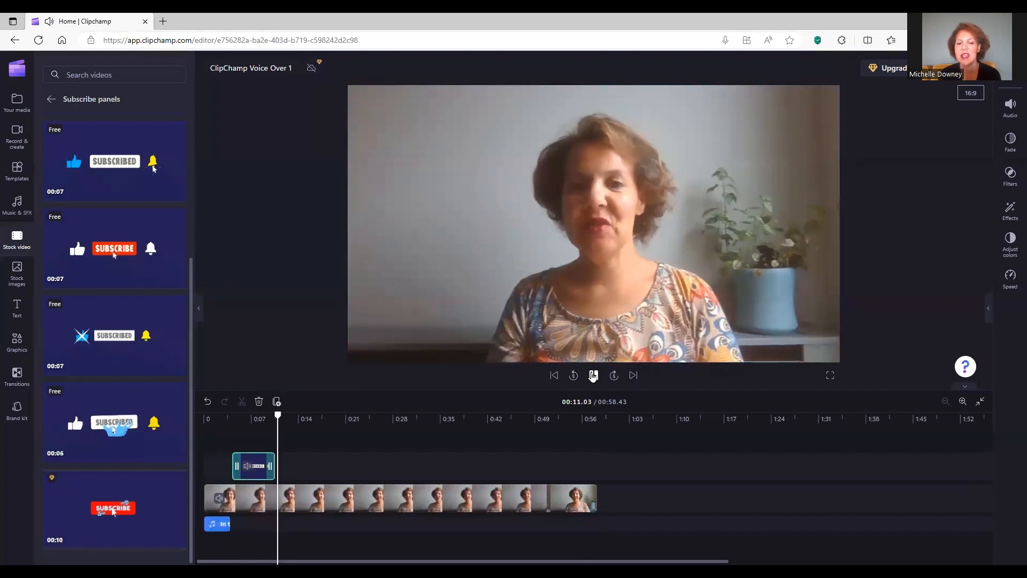
click(593, 375)
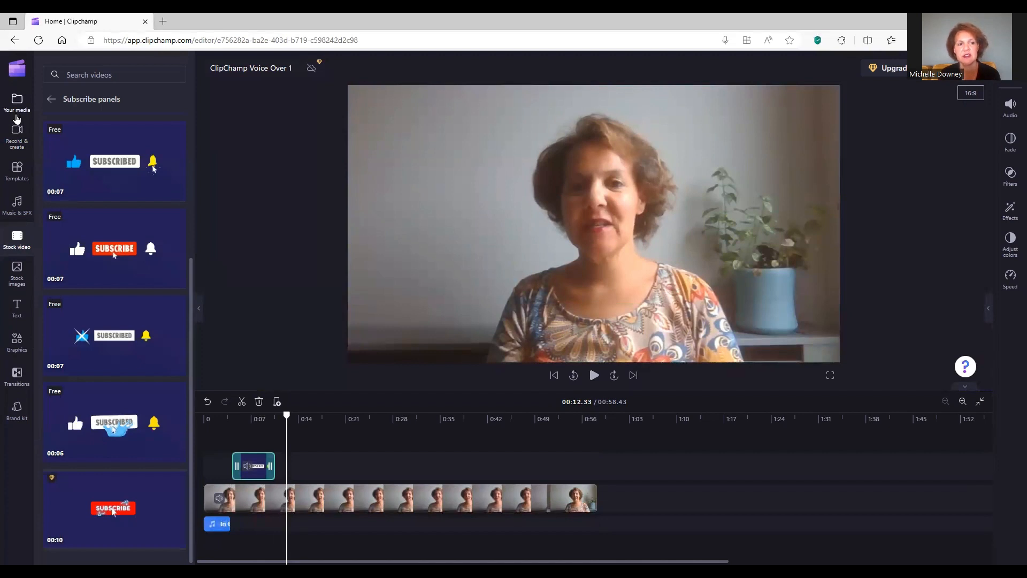
Add the ClipScreenTest video on a new track below the music and shrink the camera video into the frame's lower-left corner
click(17, 119)
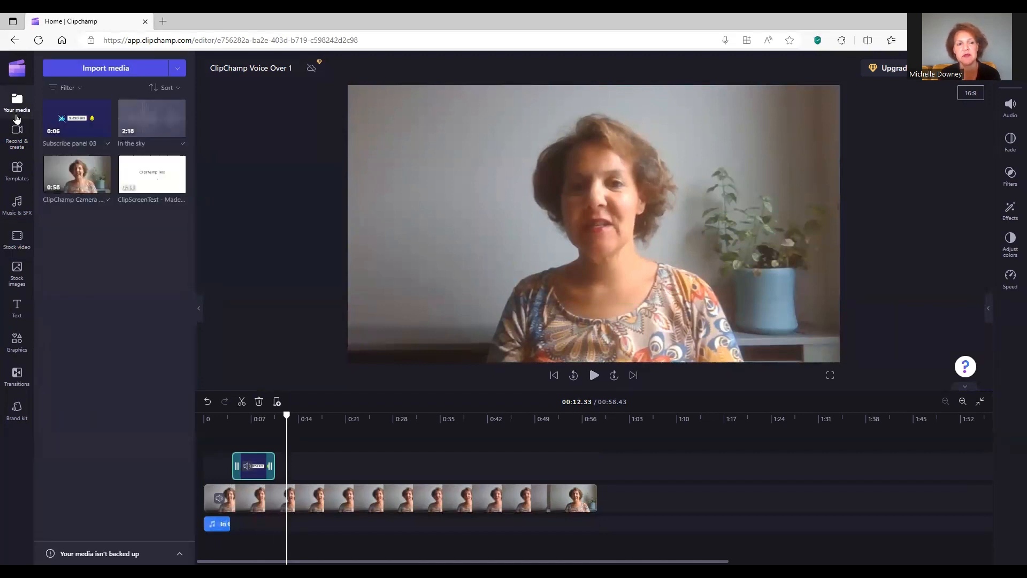
mouse_move(150, 172)
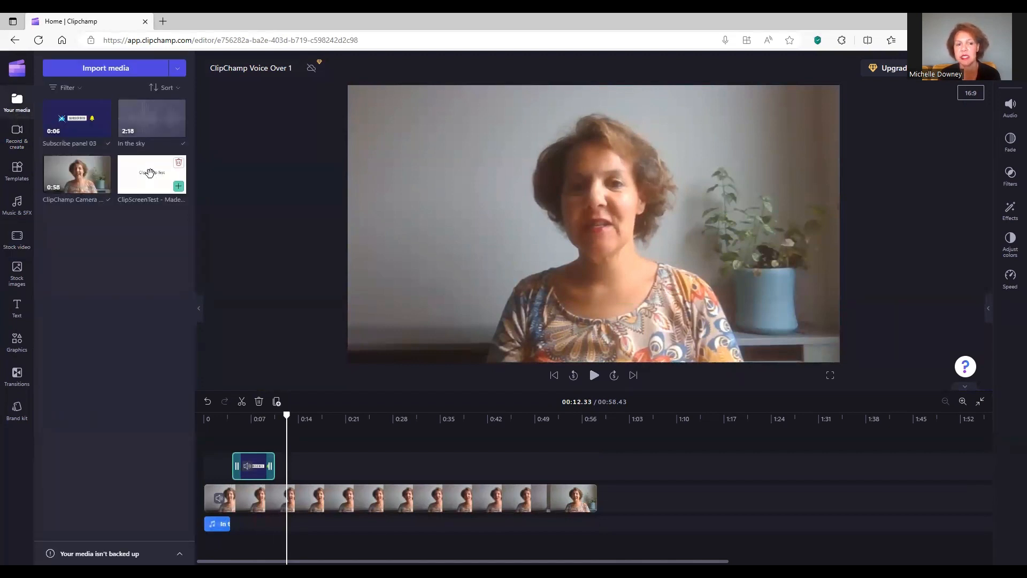
drag(150, 173, 306, 535)
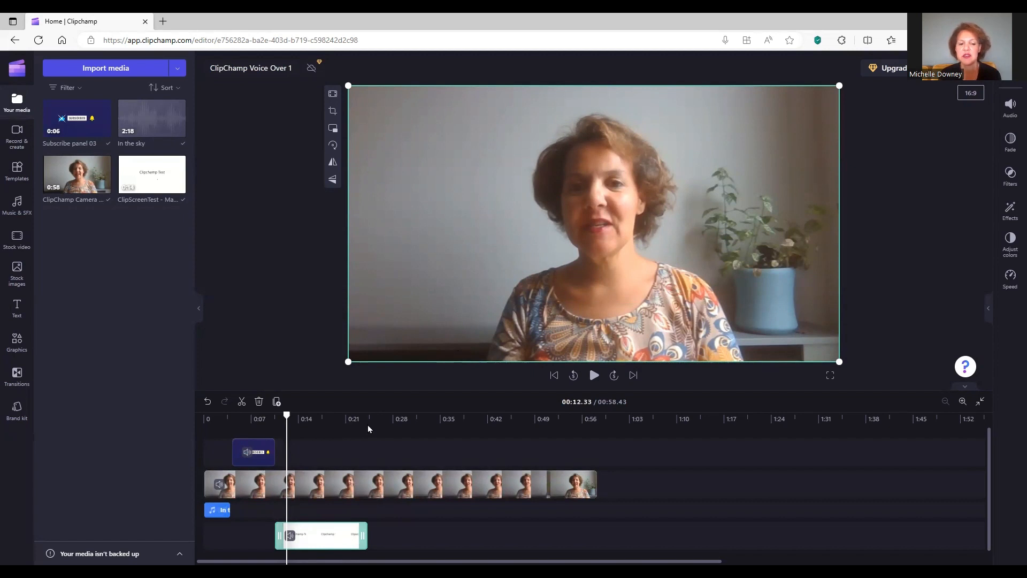
click(318, 480)
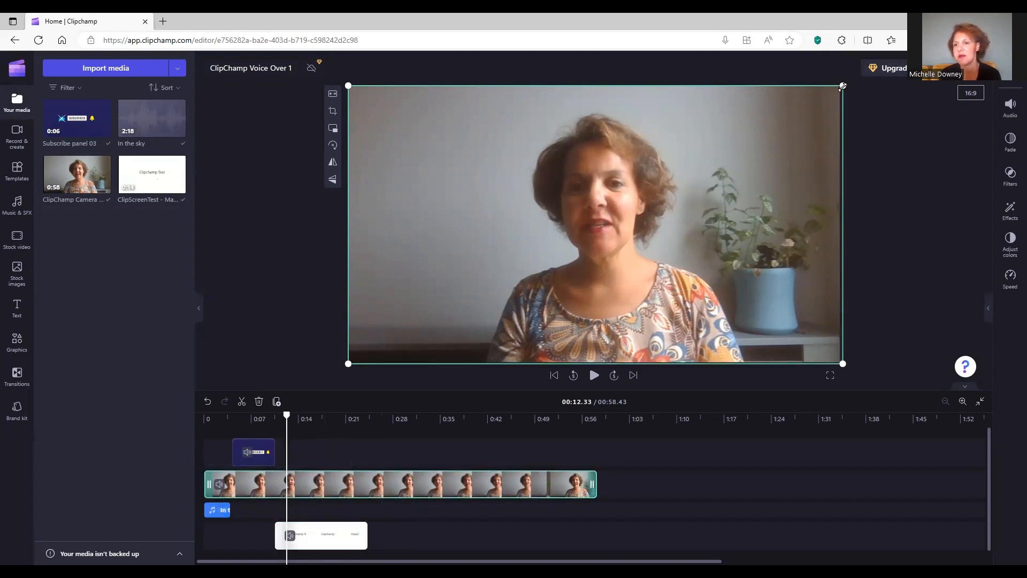
drag(843, 87, 597, 238)
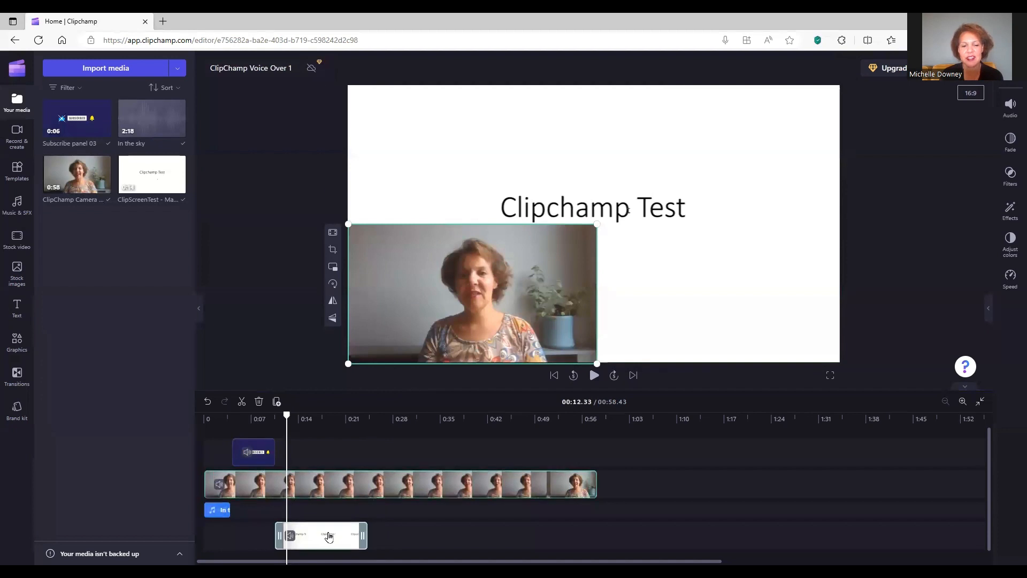
Move the ClipScreenTest clip to start at about 25 seconds and split the camera clip at 12.33 seconds
drag(327, 538, 425, 542)
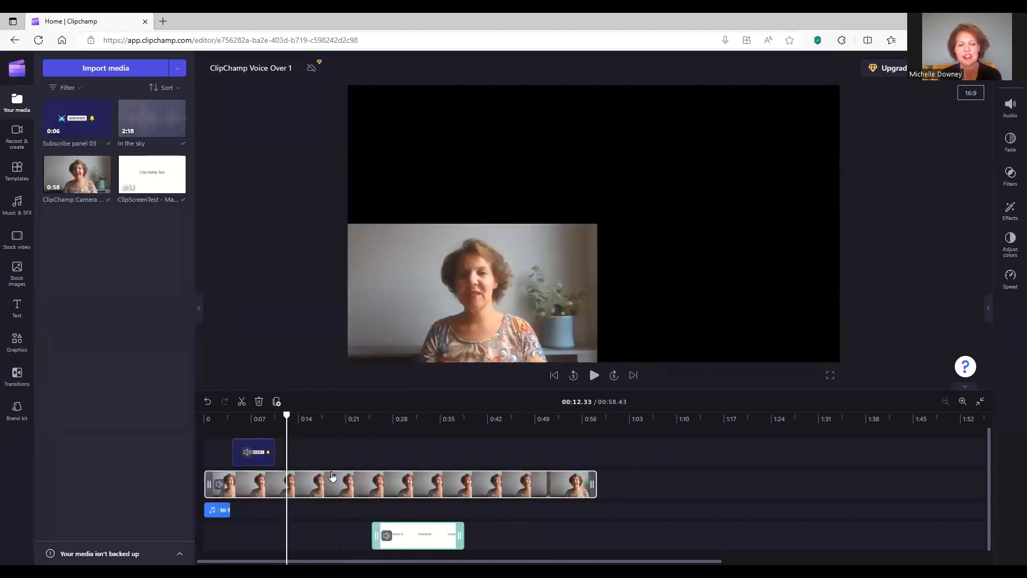
click(241, 405)
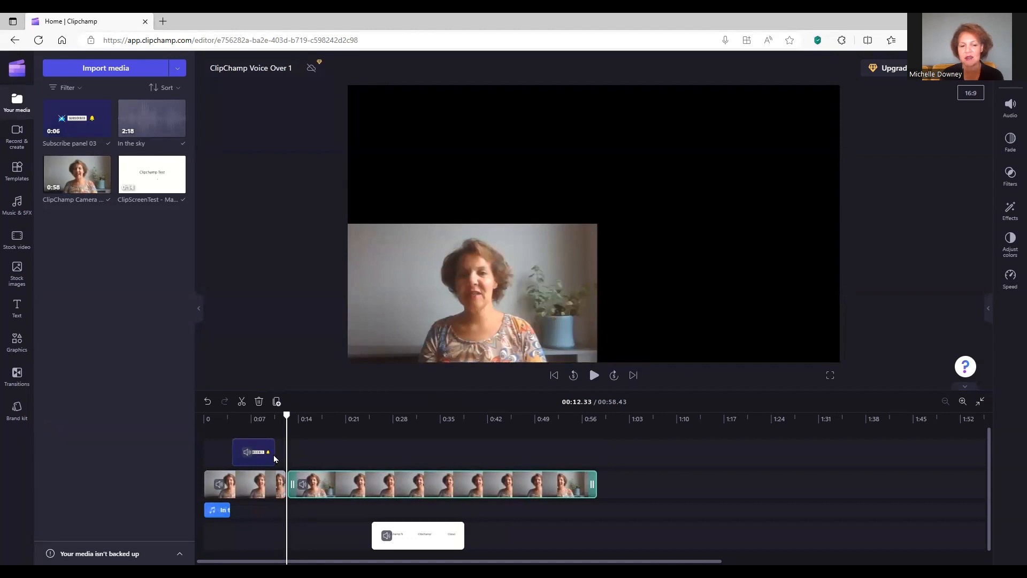
Cut out the camera clip section between 12.33 and 22.10 seconds and close the resulting gap
drag(287, 415, 353, 421)
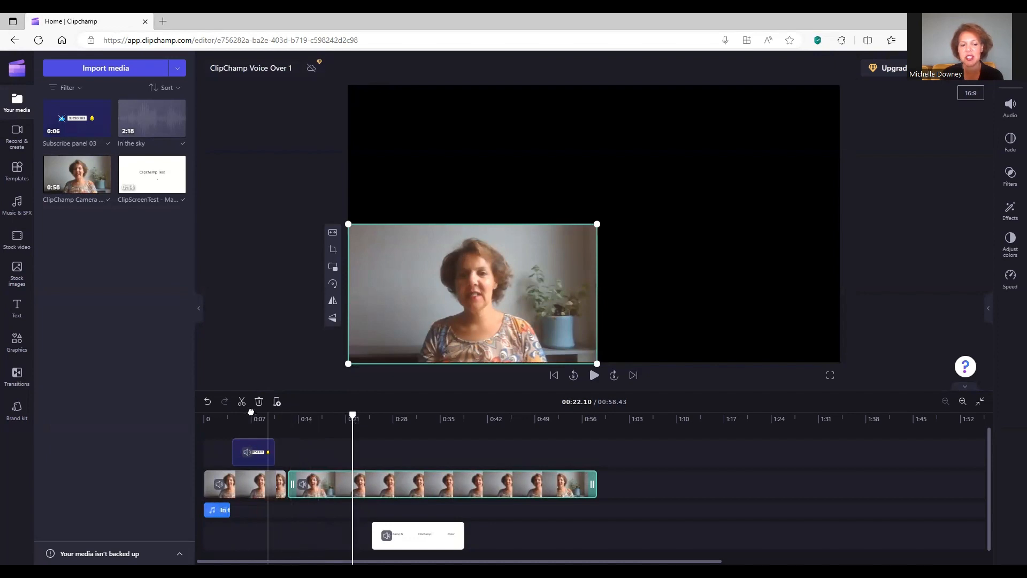
click(242, 402)
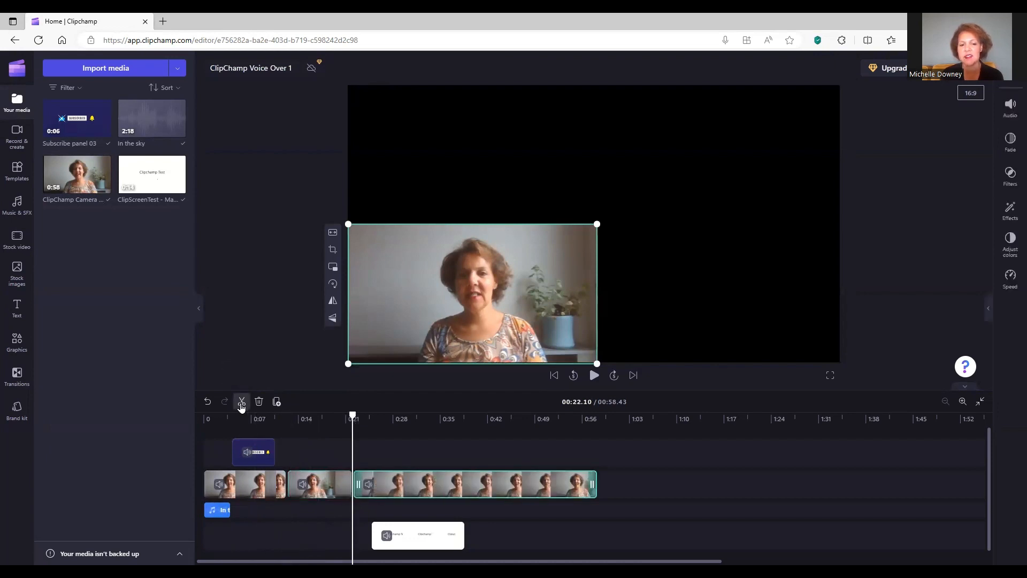
click(360, 455)
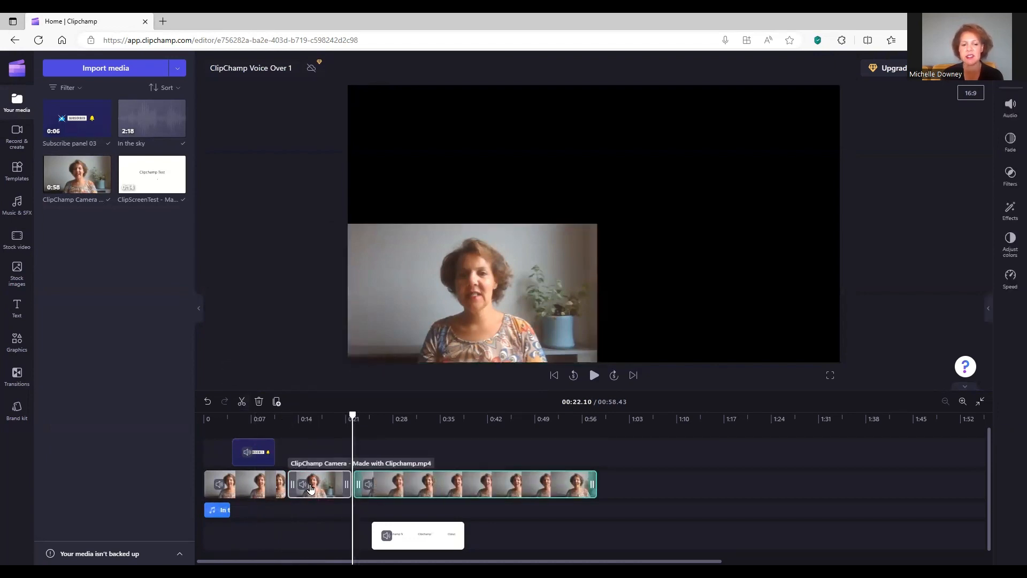
right_click(310, 488)
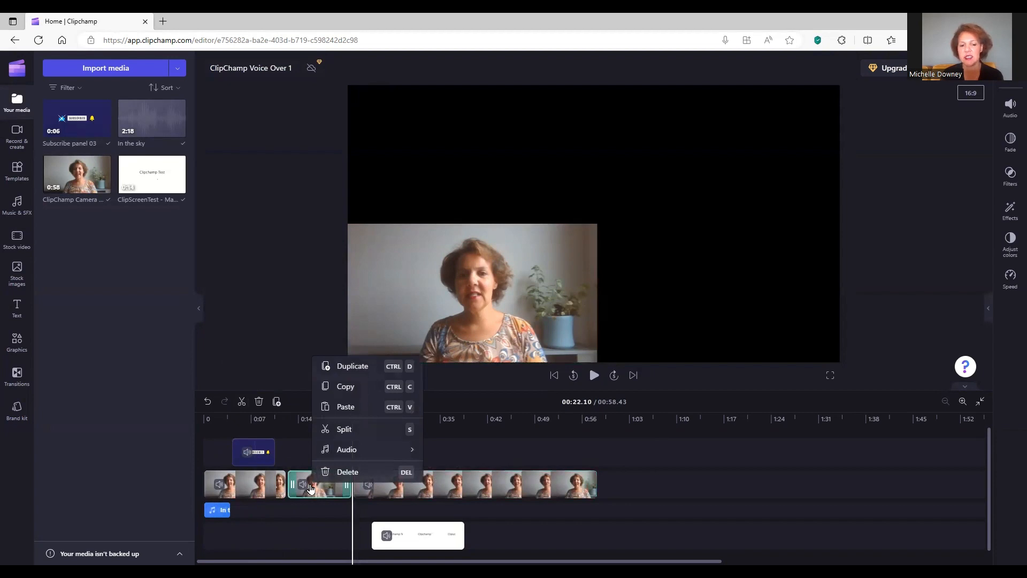
click(332, 469)
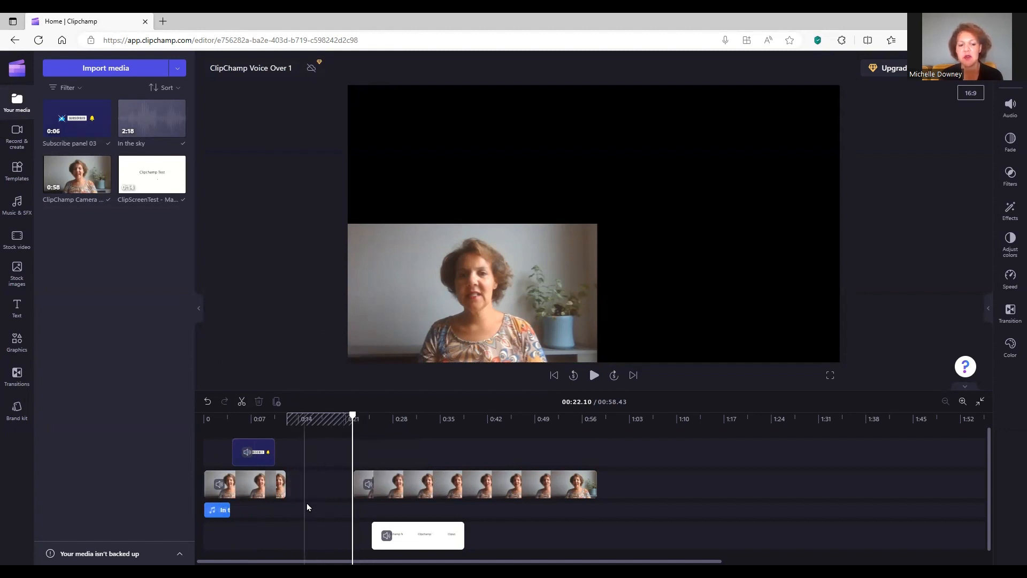
mouse_move(317, 488)
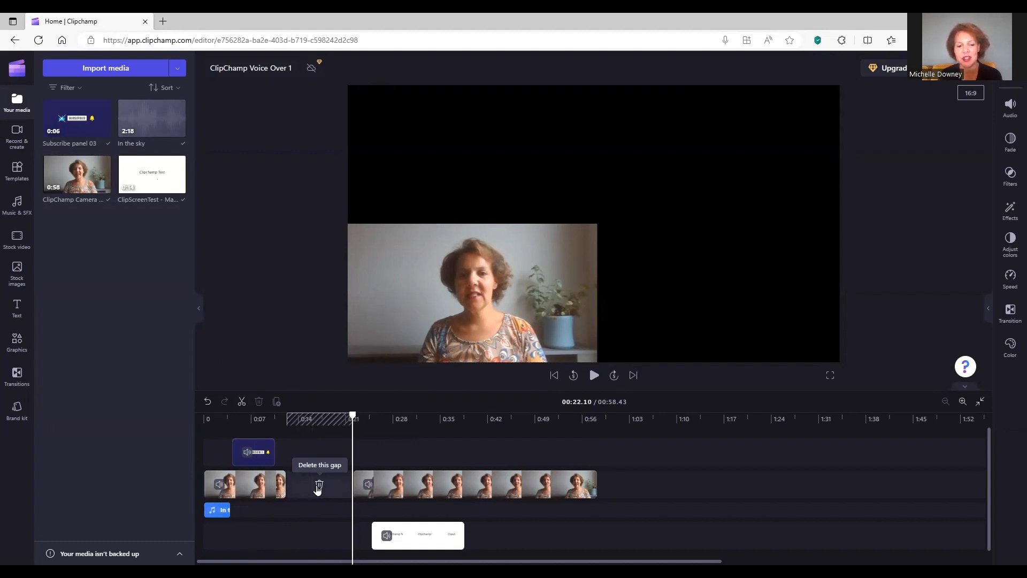
click(319, 486)
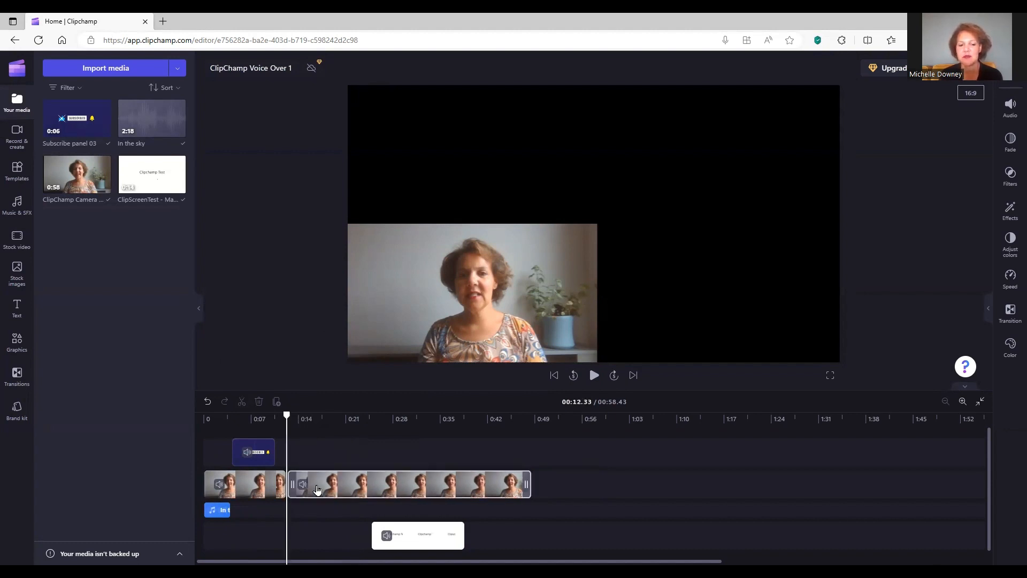
click(310, 510)
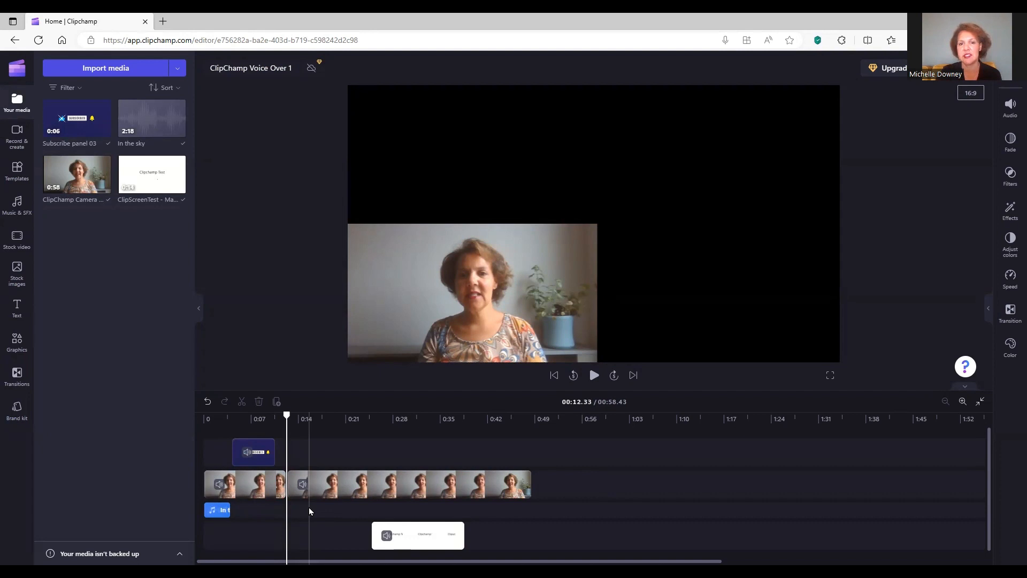
Undo the gap removal, the segment deletion and the camera clip split at 22.10 seconds
key(ctrl+z)
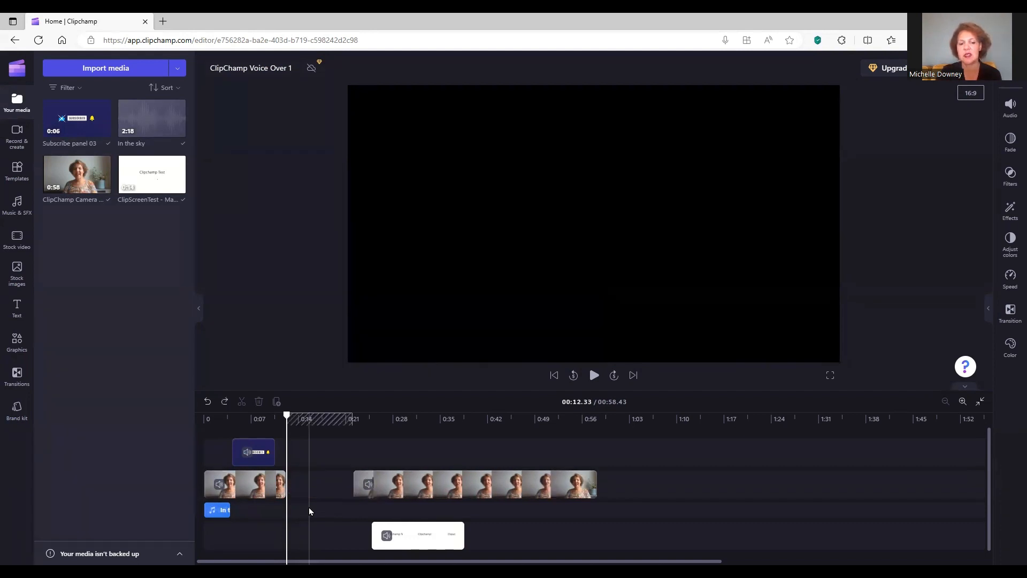
key(ctrl+shift+z)
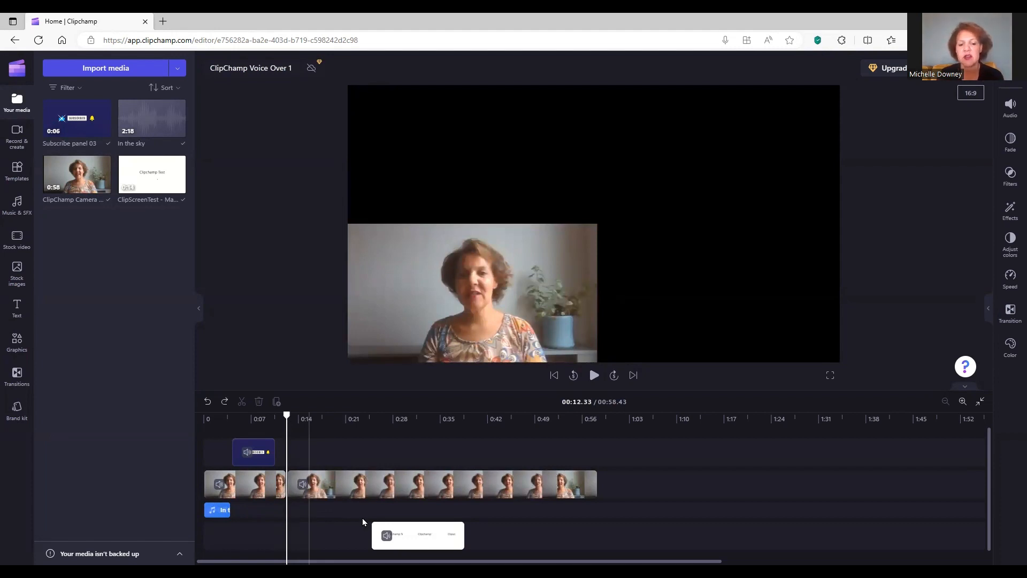
Move the ClipScreenTest clip to start at about 13 seconds and split it at 13.76 seconds
click(422, 537)
drag(422, 537, 344, 527)
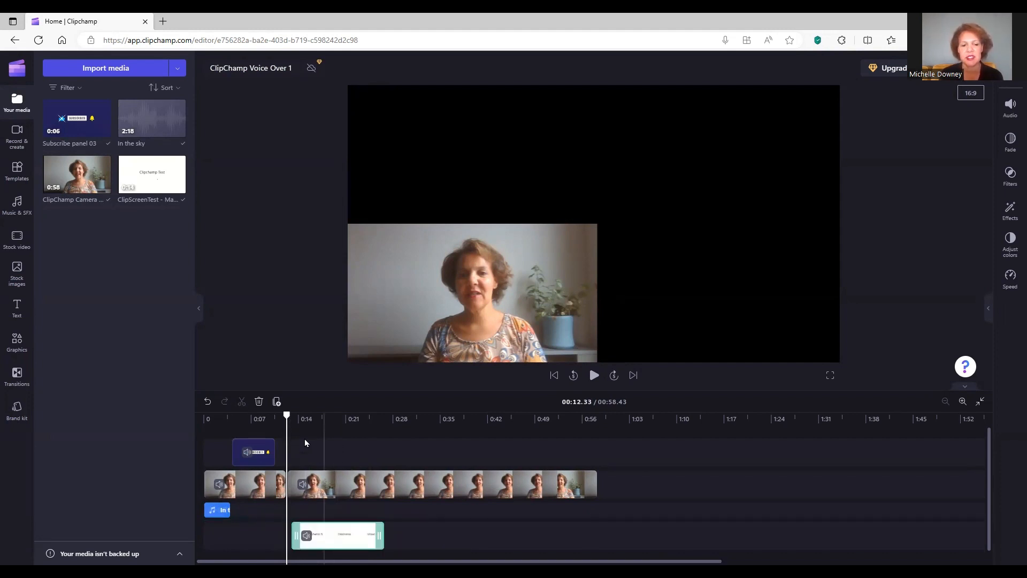
drag(287, 417, 296, 422)
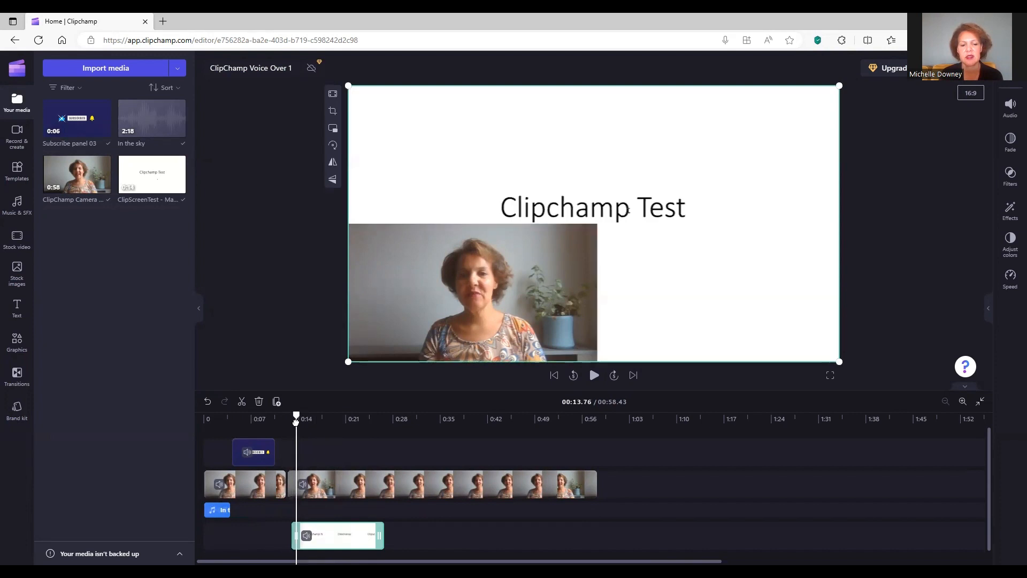
click(242, 402)
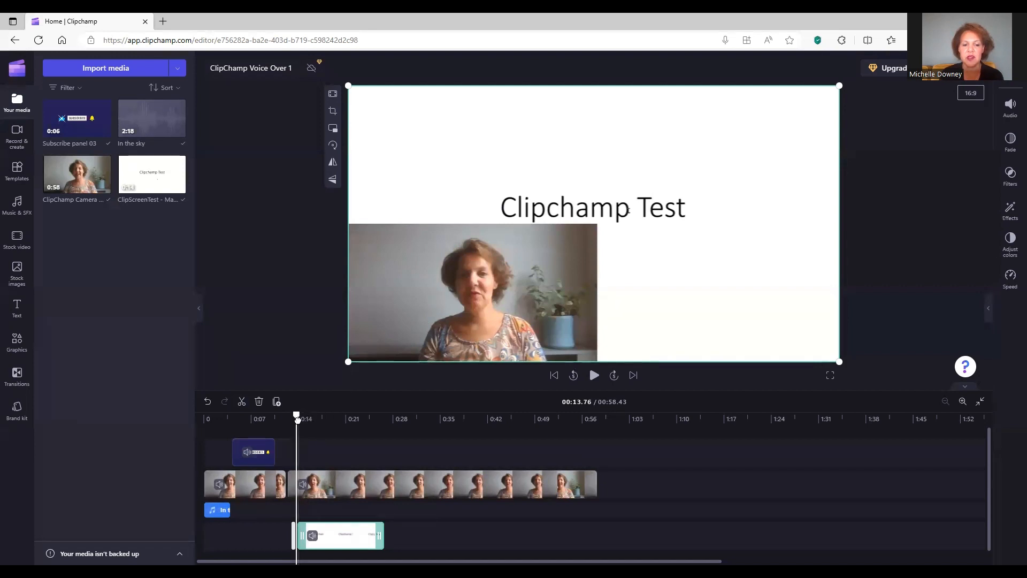
Split the second camera segment at 20.96 seconds, while the ClipScreenTest slide is showing
drag(298, 419, 346, 419)
click(317, 490)
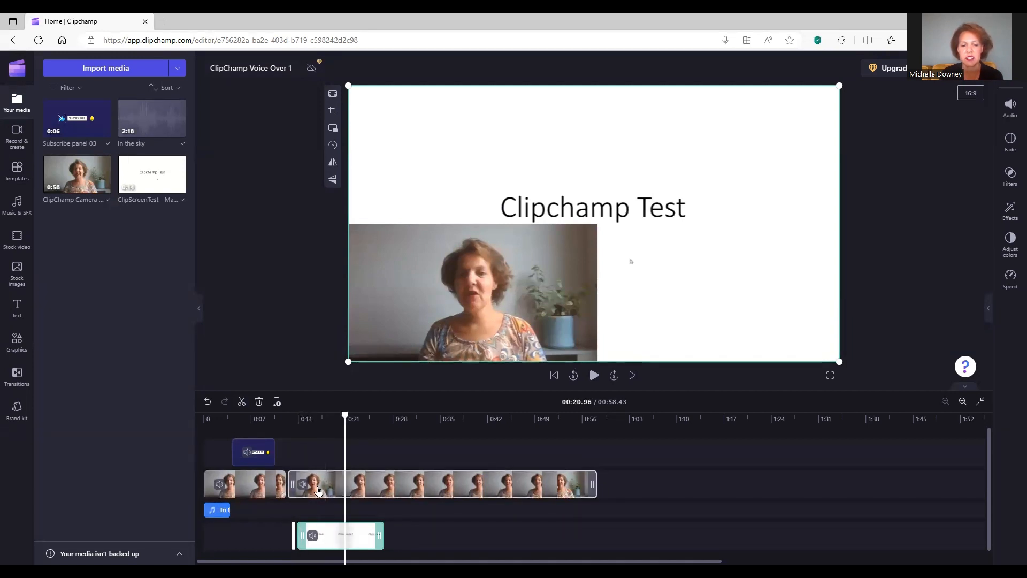
click(318, 490)
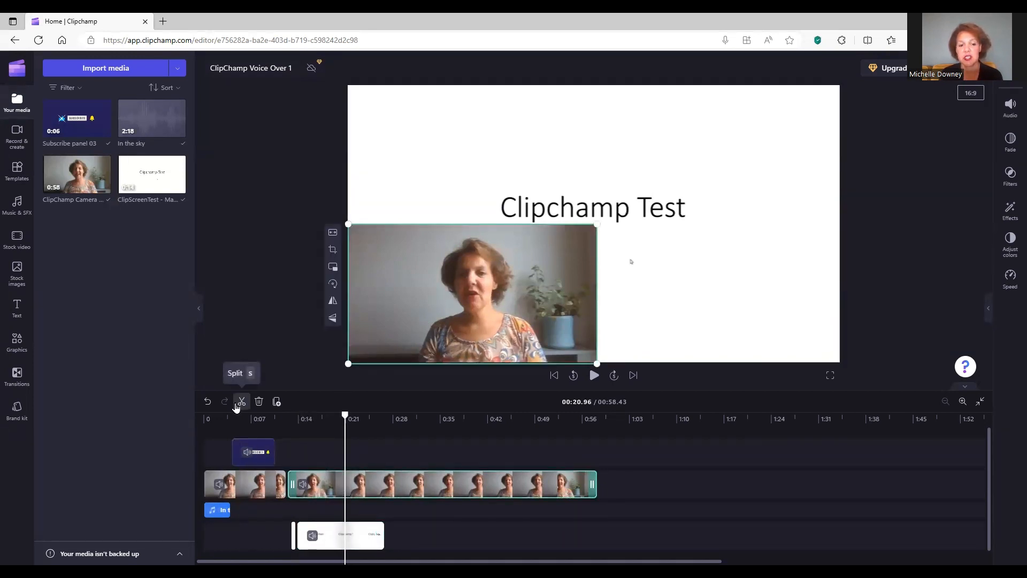
click(237, 405)
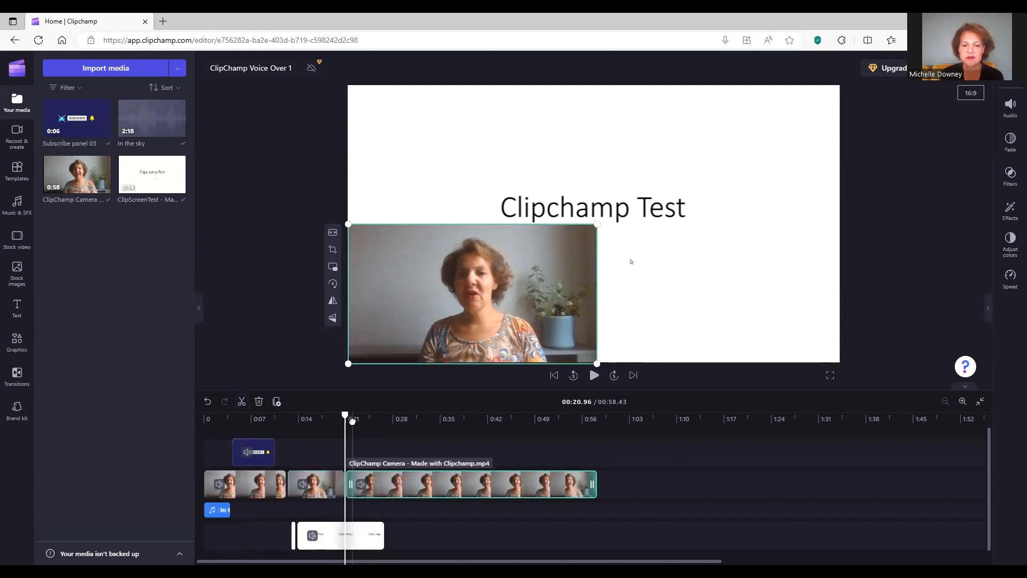
Crop the left and right sides of the middle camera segment and move it up against the frame's left edge
drag(352, 421, 317, 421)
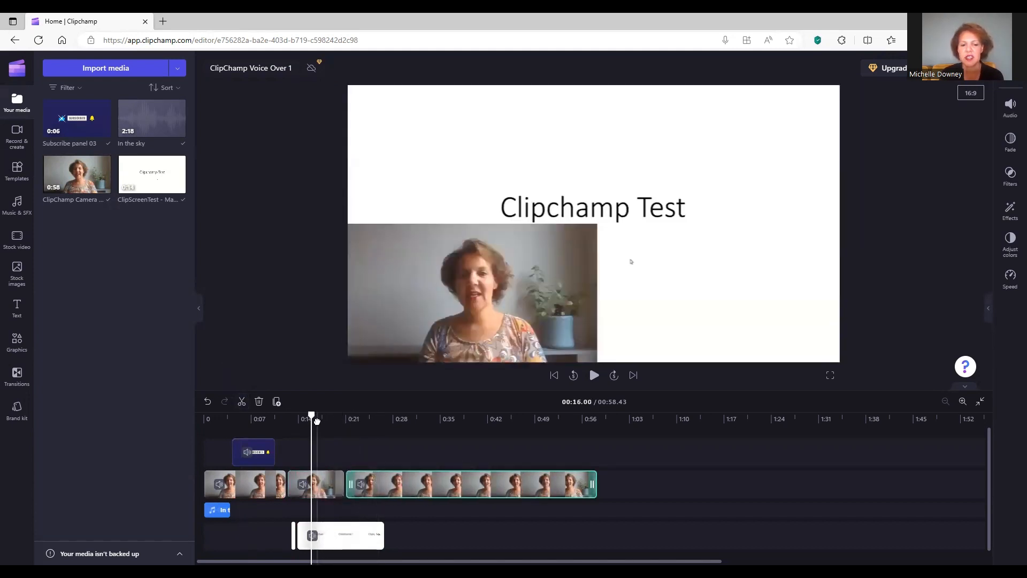
click(454, 302)
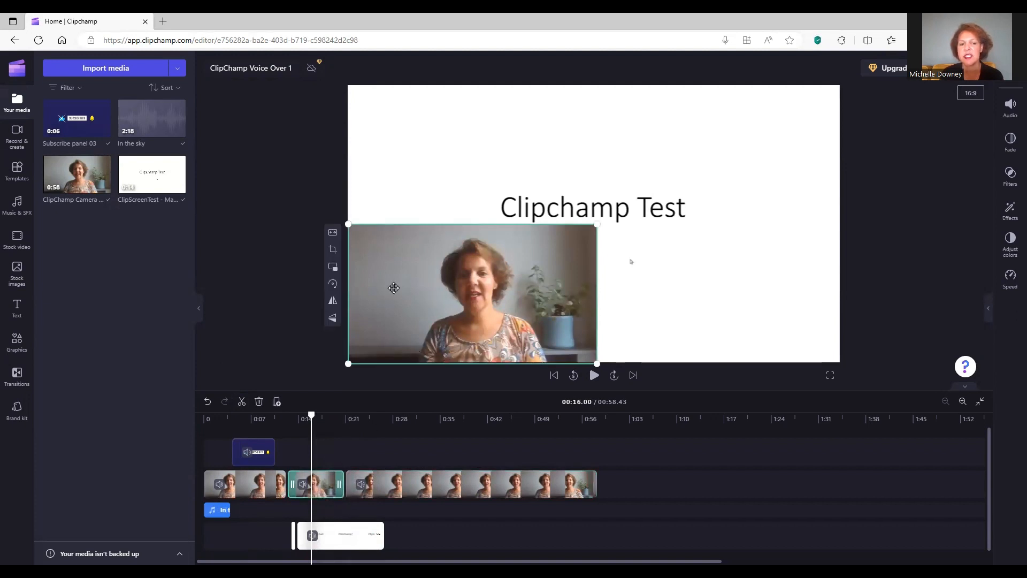
click(333, 249)
drag(348, 293, 412, 315)
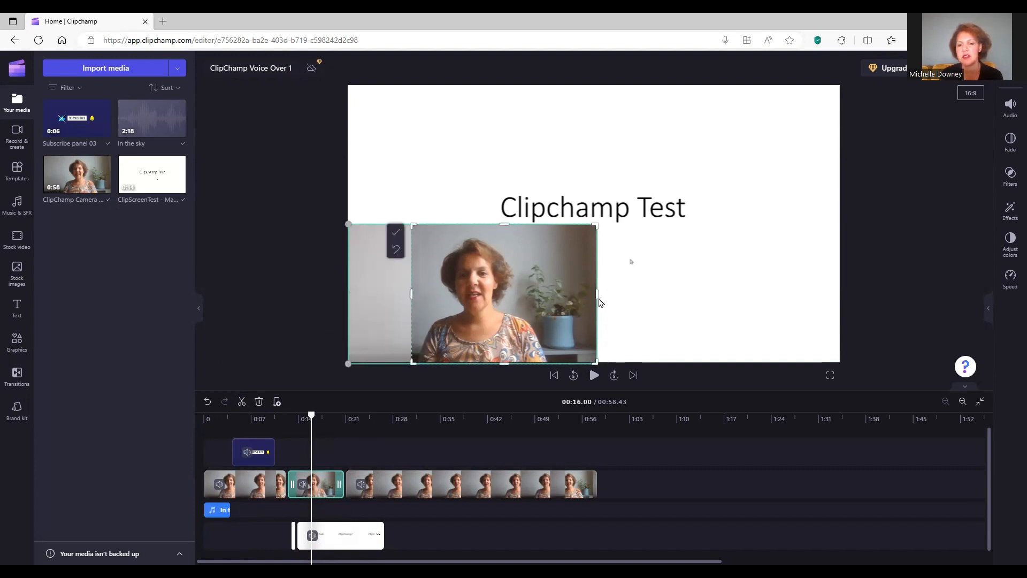
drag(594, 294, 552, 299)
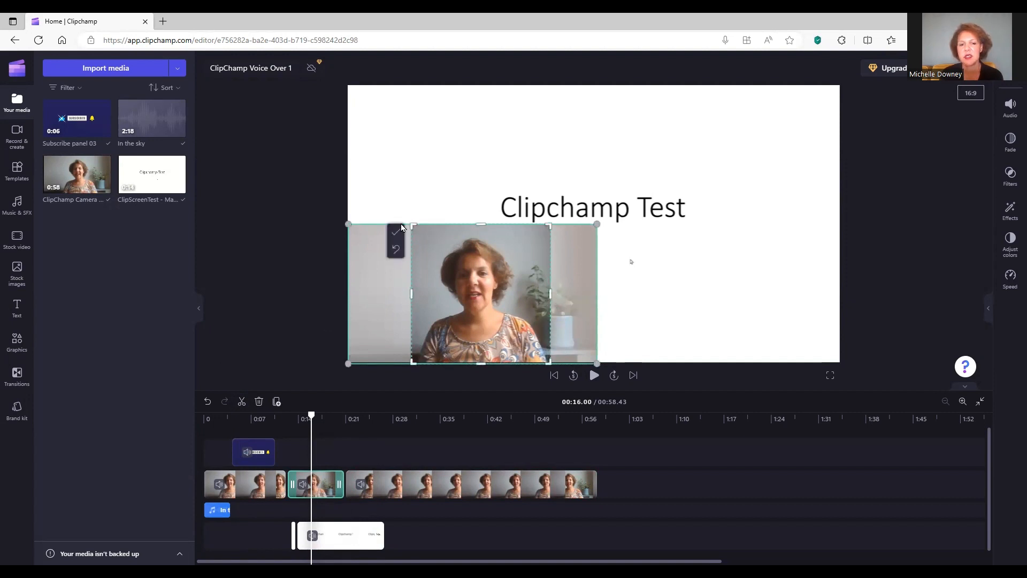
click(399, 234)
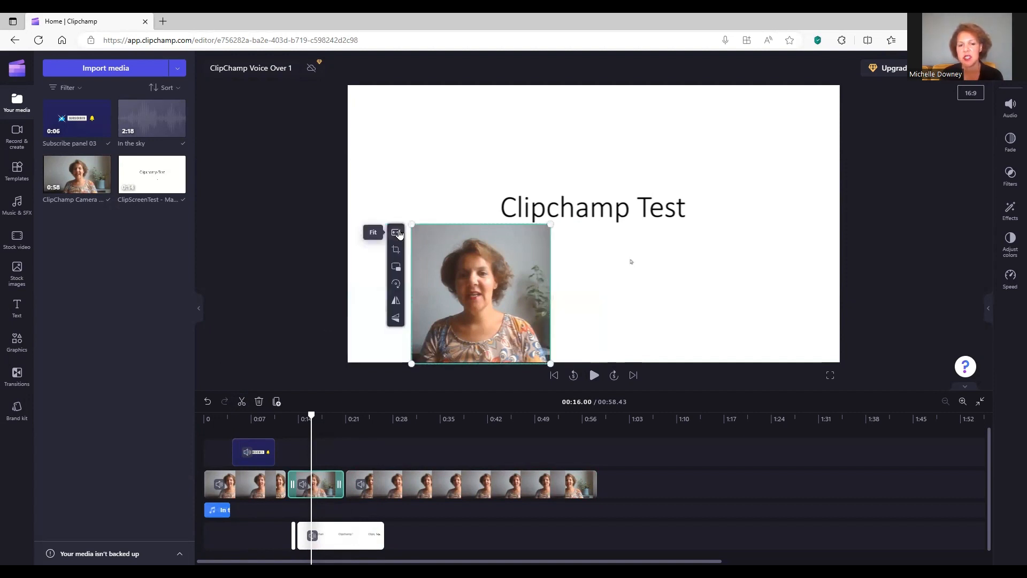
drag(473, 250, 413, 218)
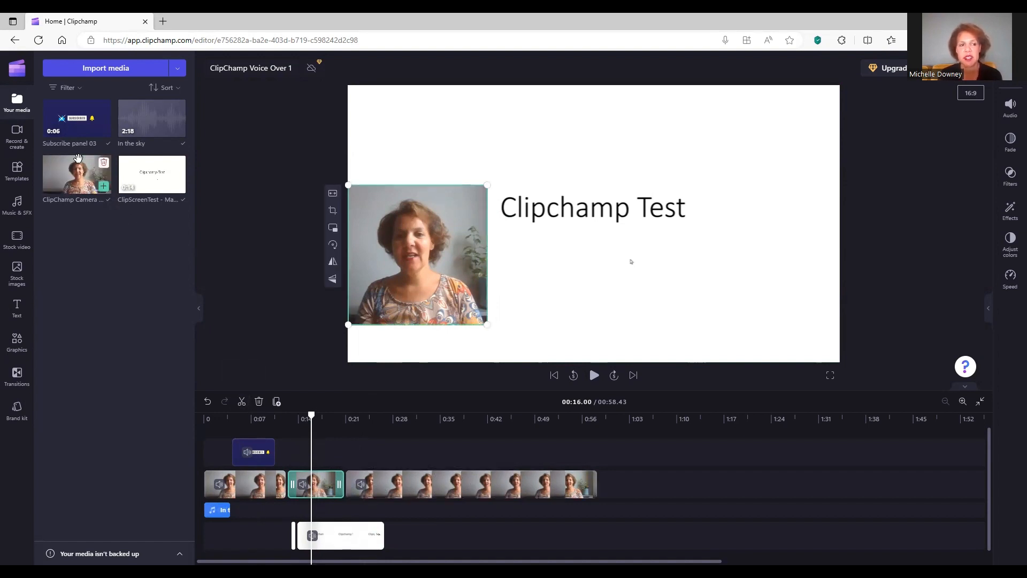
Add a plain text clip on a new top track at about 17 seconds and place its text box below the Clipchamp Test heading
click(21, 306)
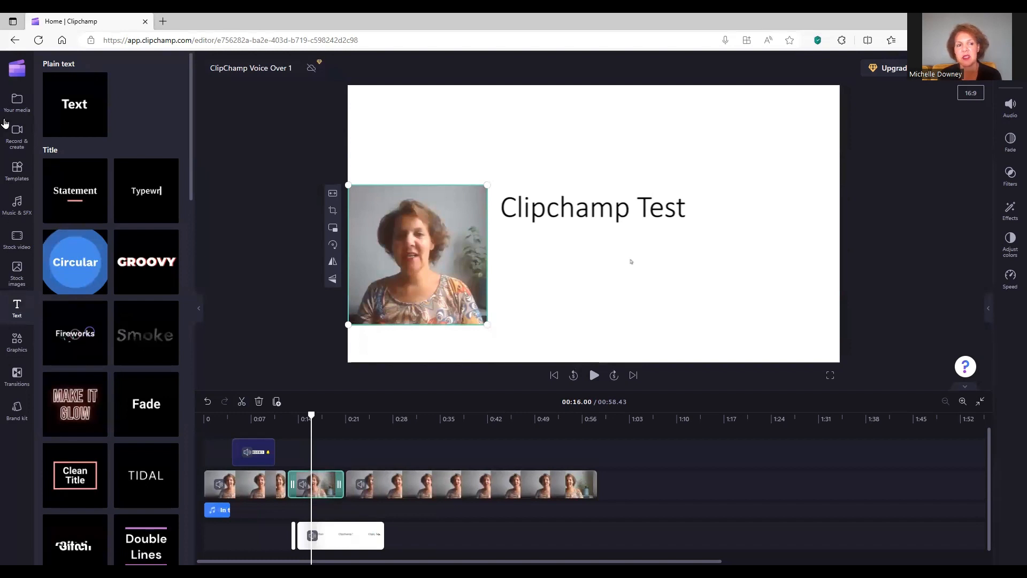
mouse_move(52, 94)
drag(52, 94, 327, 445)
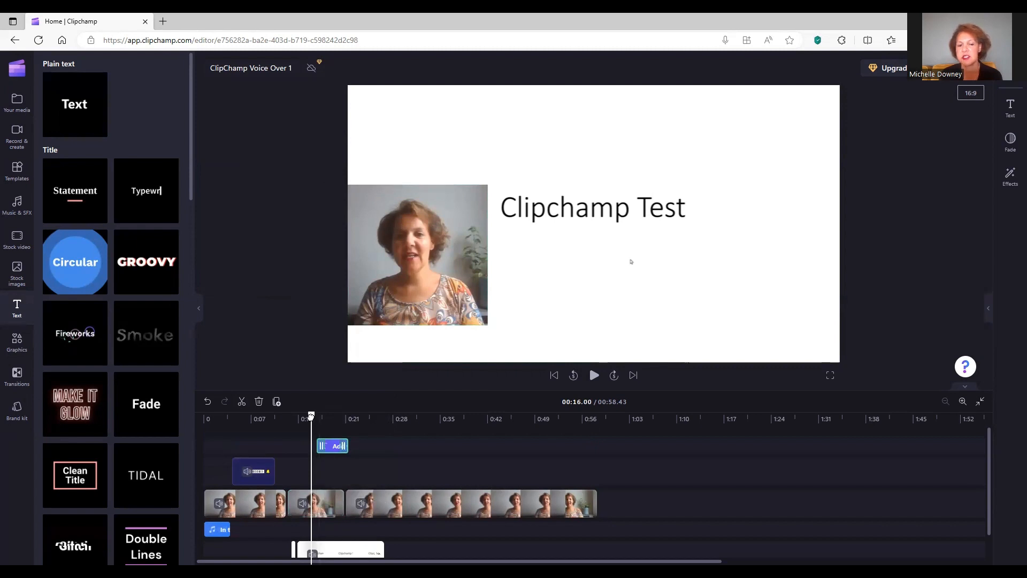
drag(322, 420, 317, 416)
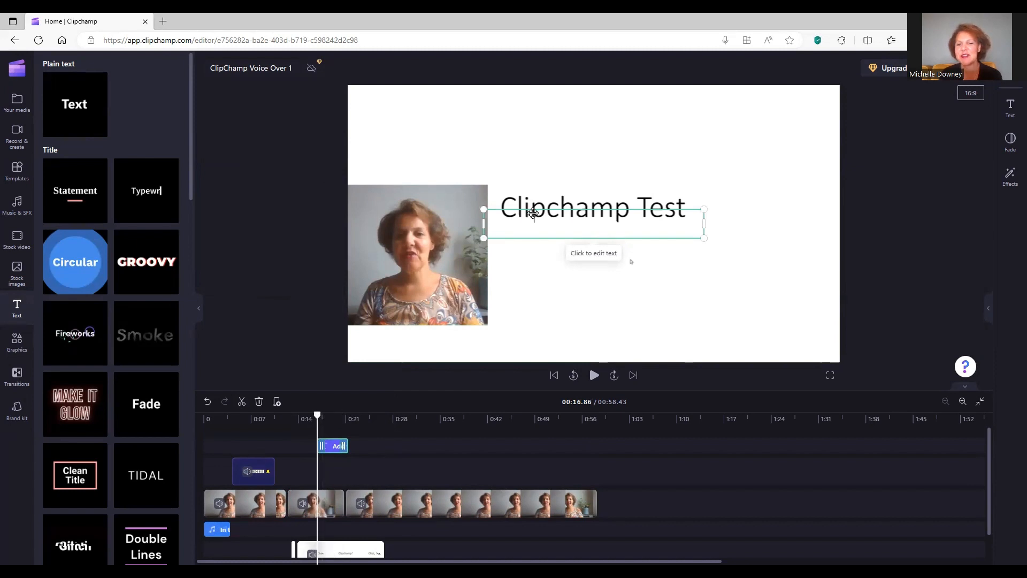
drag(533, 213, 548, 257)
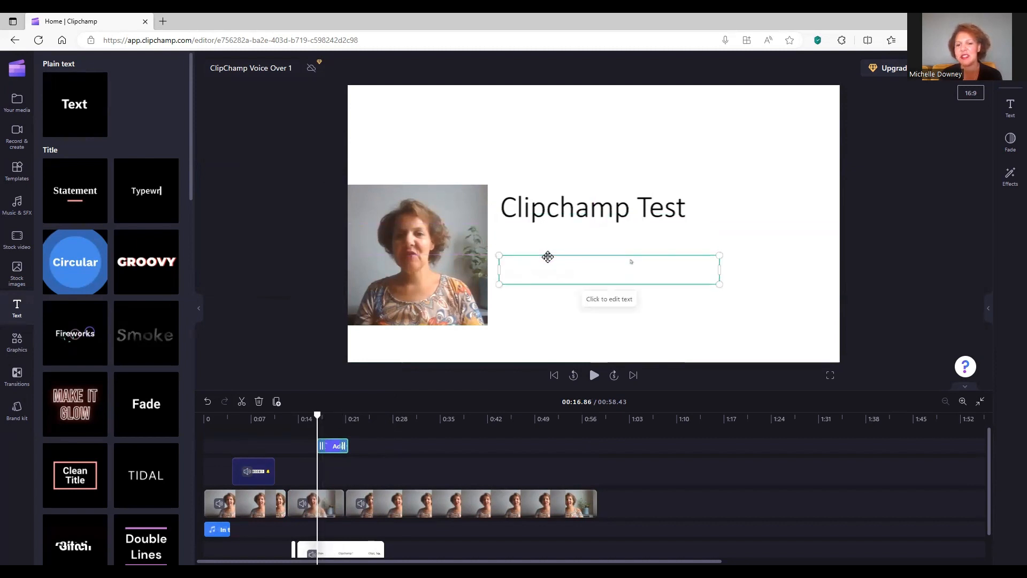
Replace the placeholder text below the heading with "This is a Test" and colour it black (#000000)
click(533, 267)
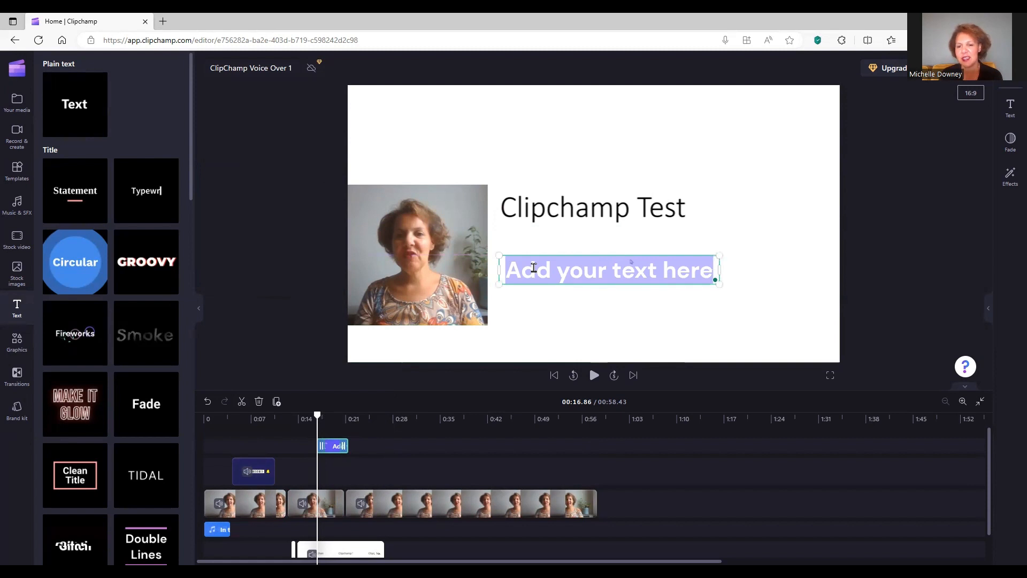
click(1010, 109)
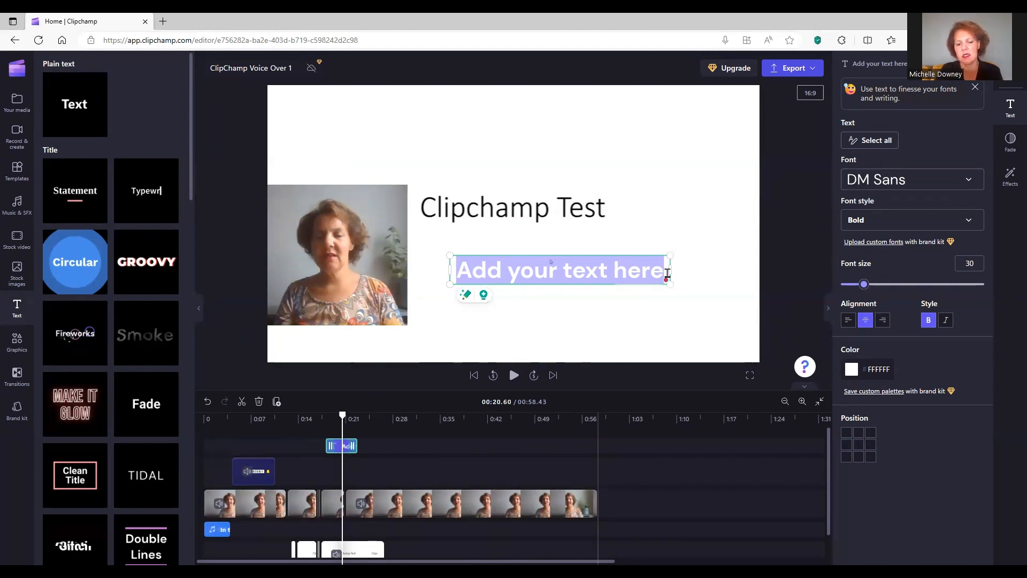
key(BackSpace)
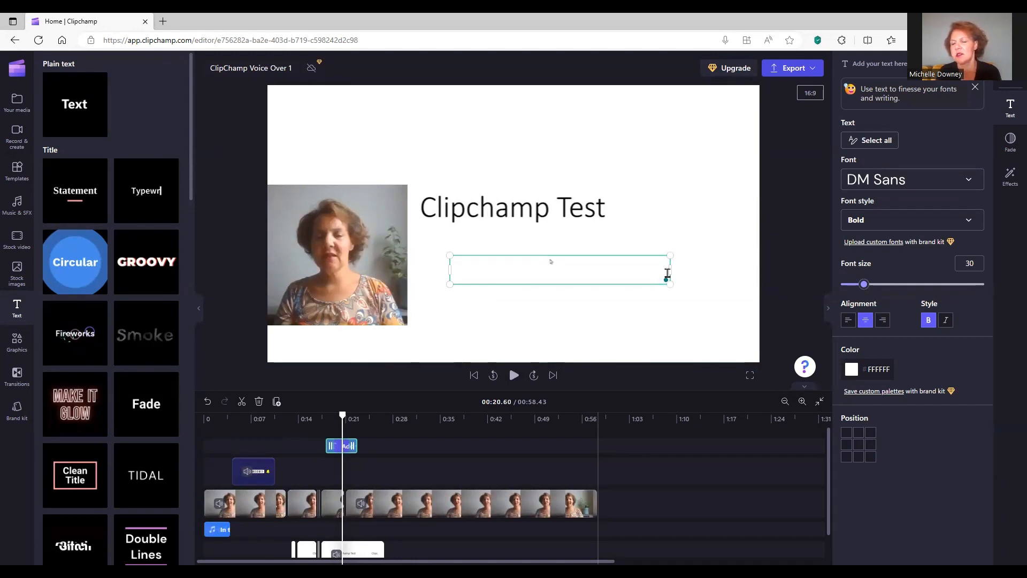
text(This is a Test)
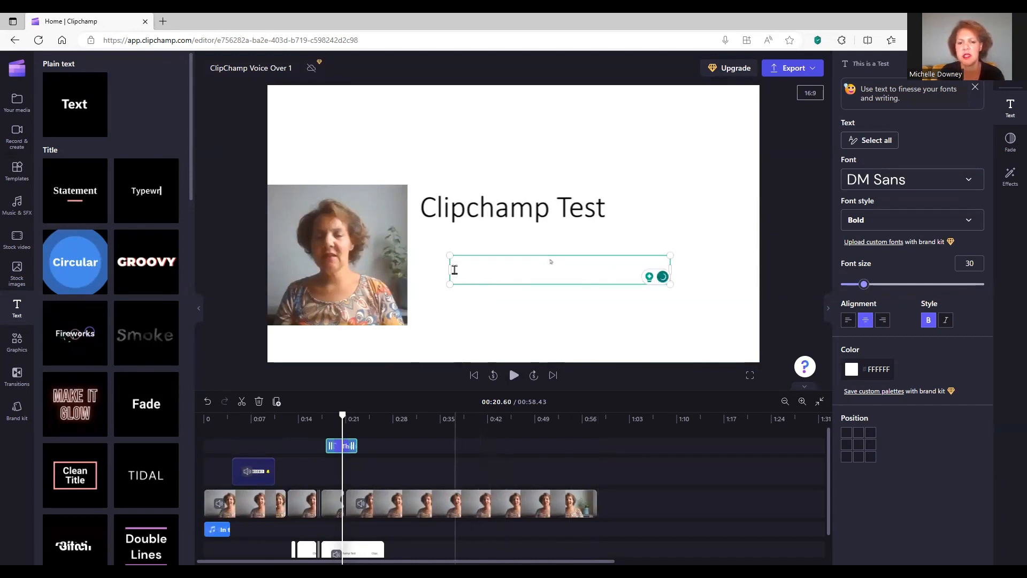
drag(455, 270, 691, 277)
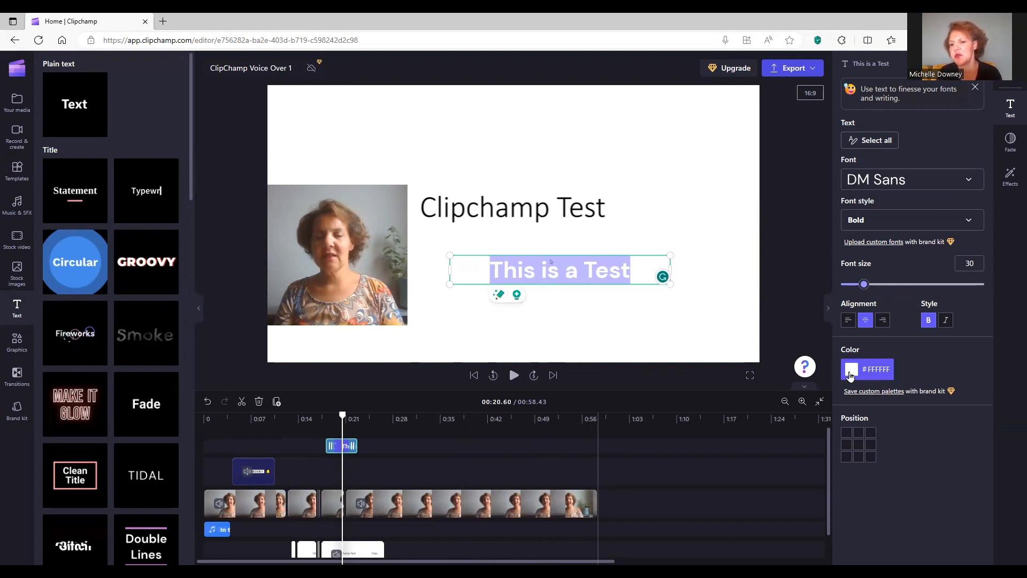
click(851, 375)
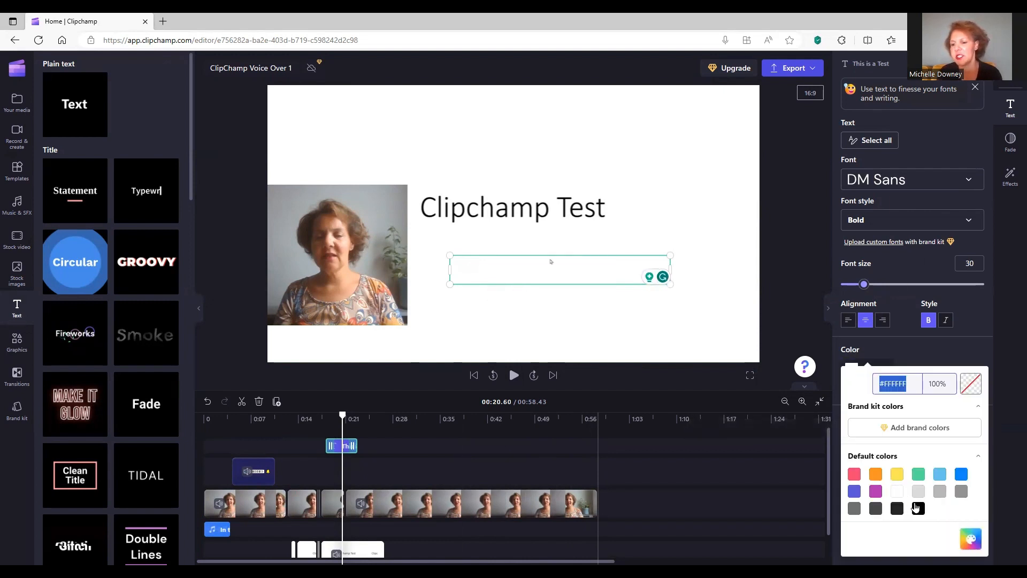
click(918, 508)
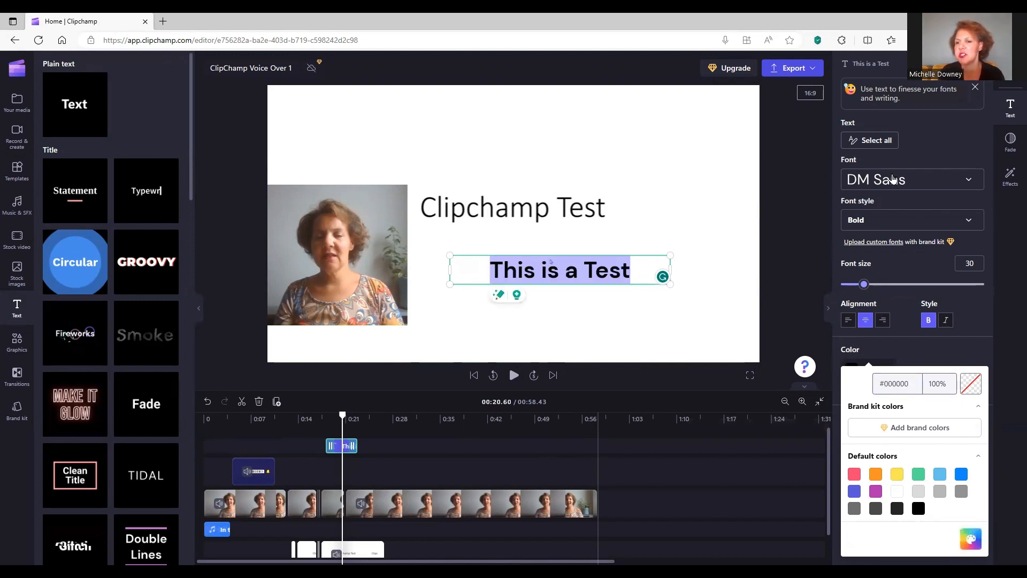
Set the "This is a Test" text to the Abril Fatface font at size 40
click(892, 178)
click(892, 179)
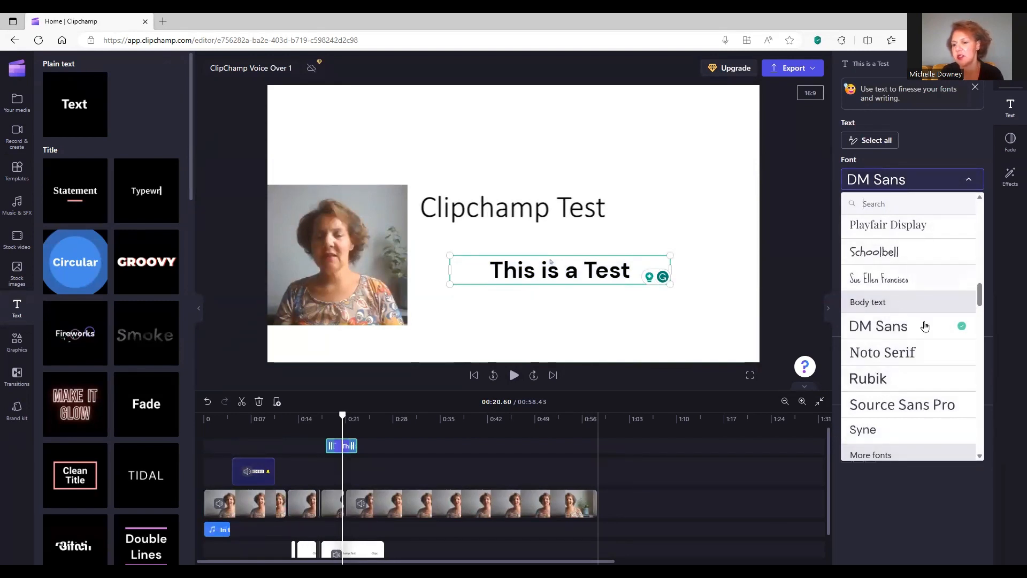
scroll(980, 460, down, 3)
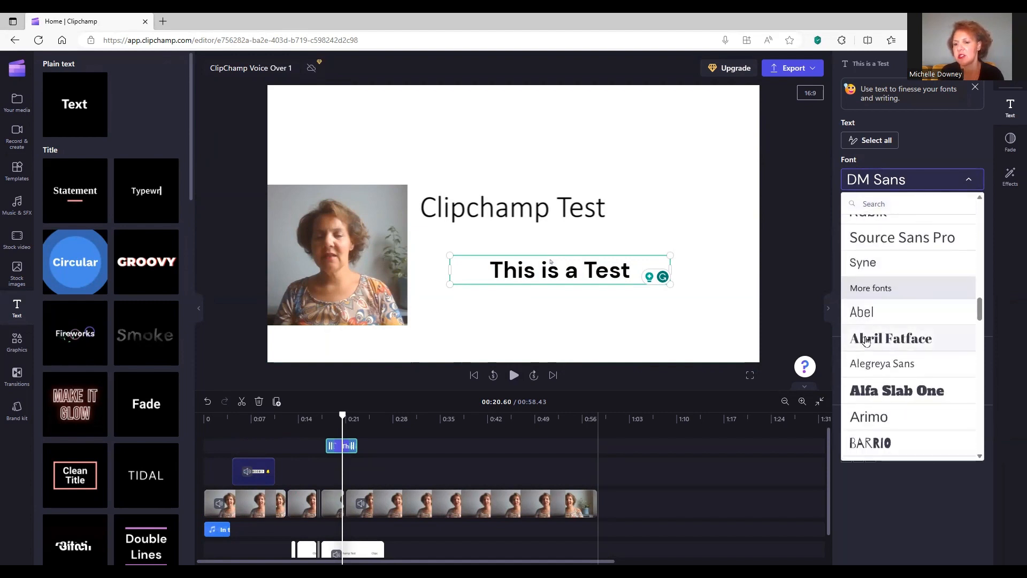
click(867, 341)
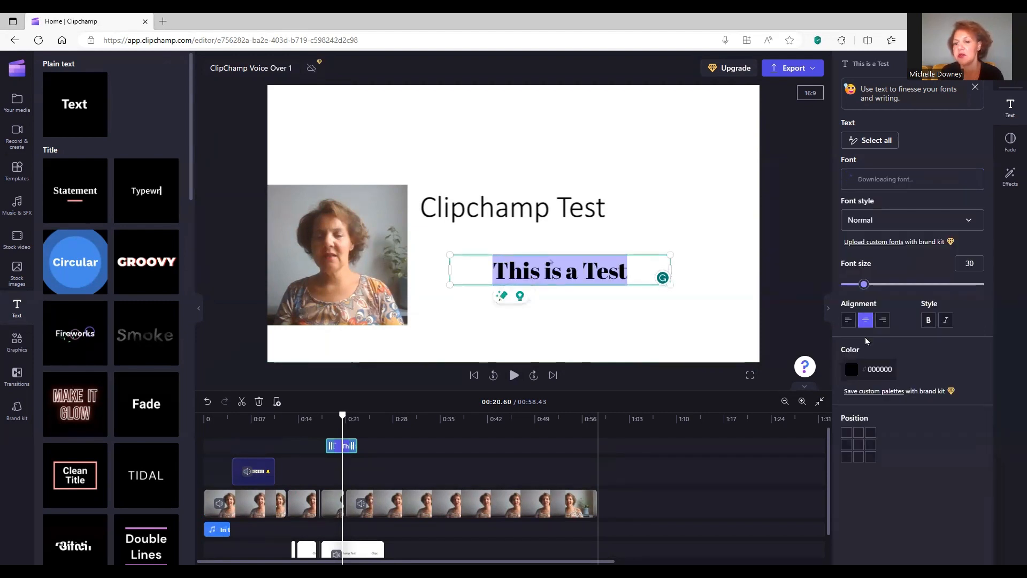
mouse_move(863, 284)
mouse_down()
mouse_move(918, 289)
mouse_move(879, 287)
mouse_up()
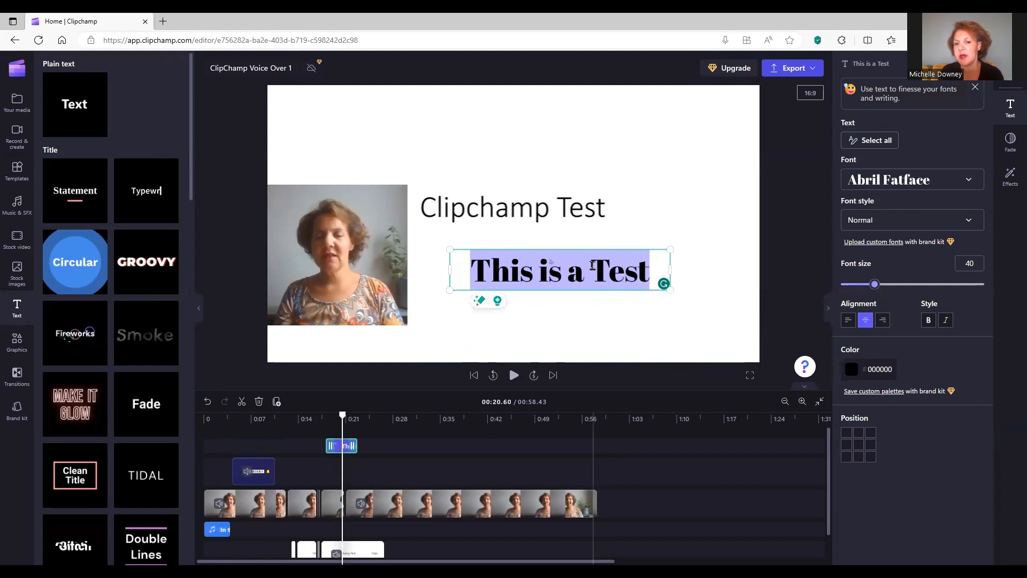
Move the "This is a Test" text box to the upper-right corner of the video frame
click(589, 314)
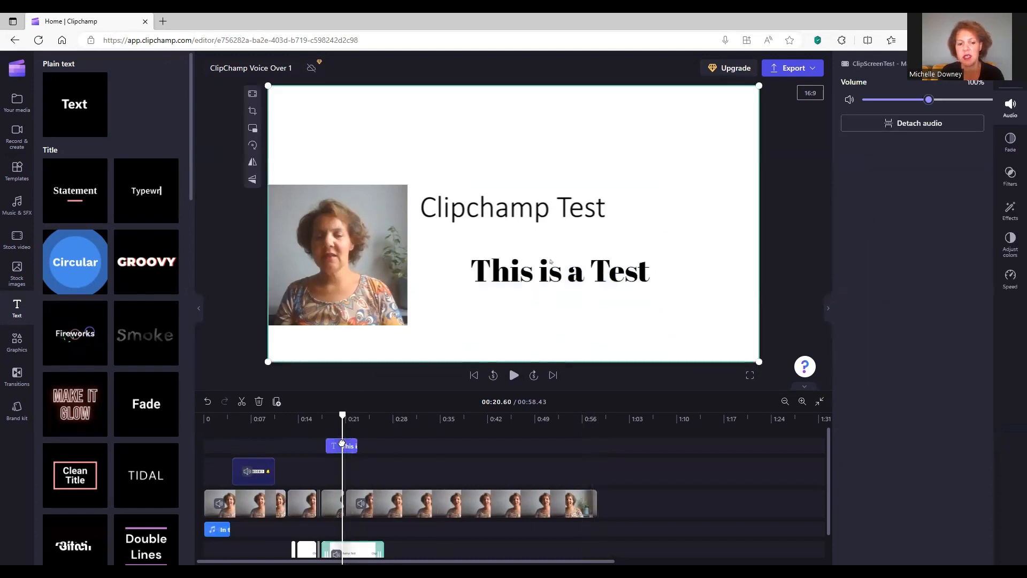
click(351, 452)
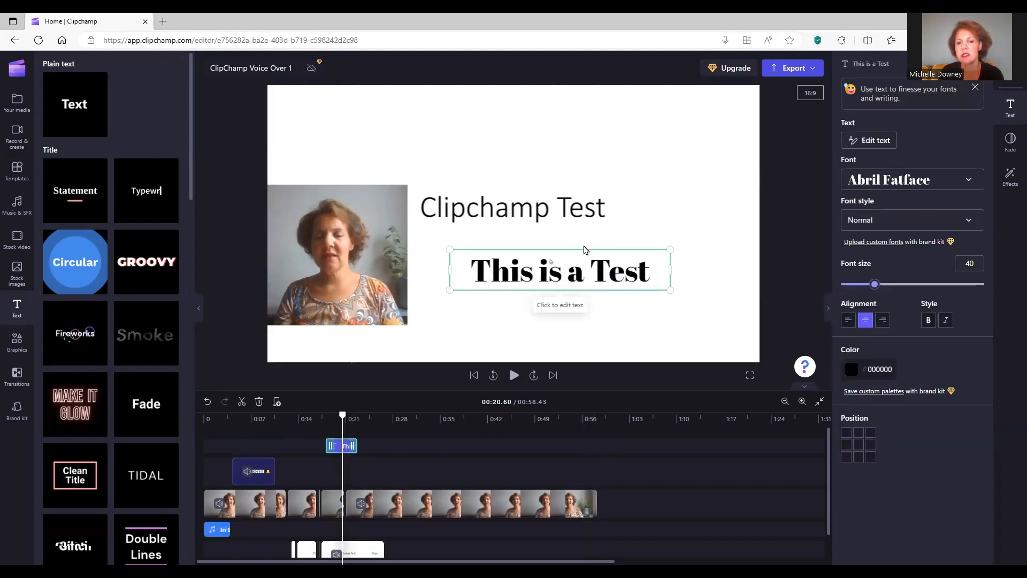
drag(608, 256, 507, 119)
drag(645, 108, 652, 118)
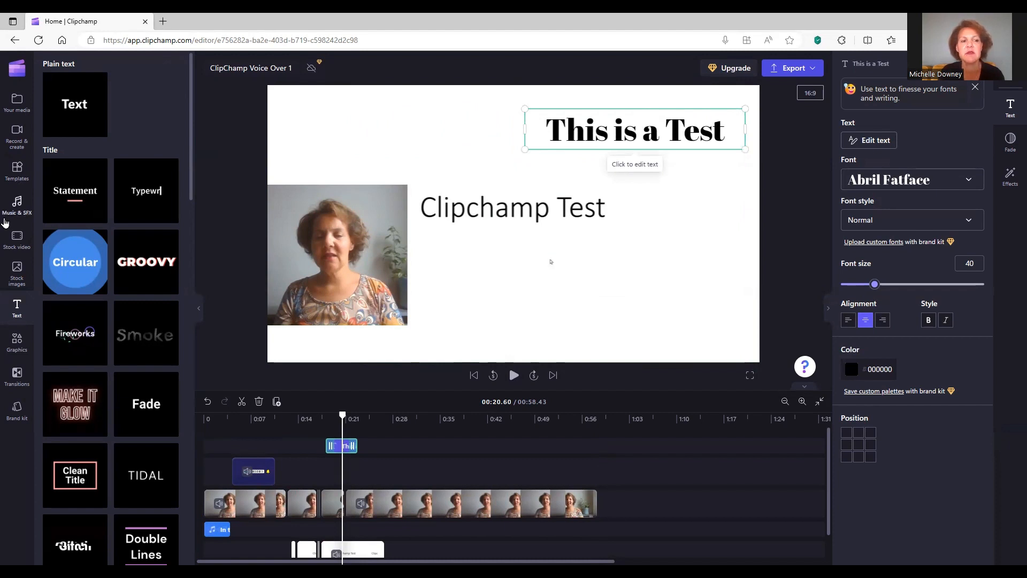
Add the Black hand drawn arrow from the arrow annotations in the graphics library to the timeline at about 20.6 seconds
click(15, 244)
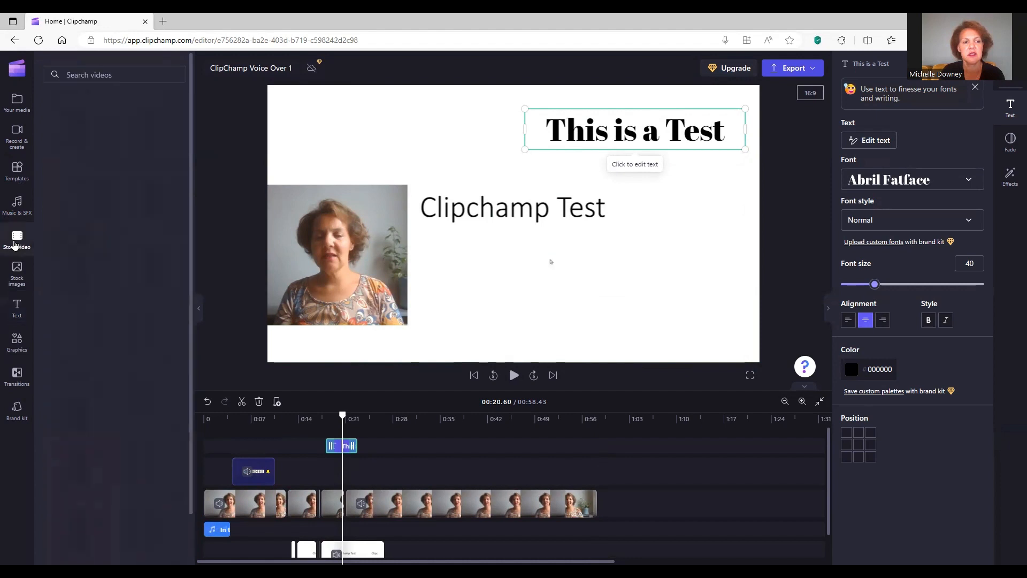
click(18, 285)
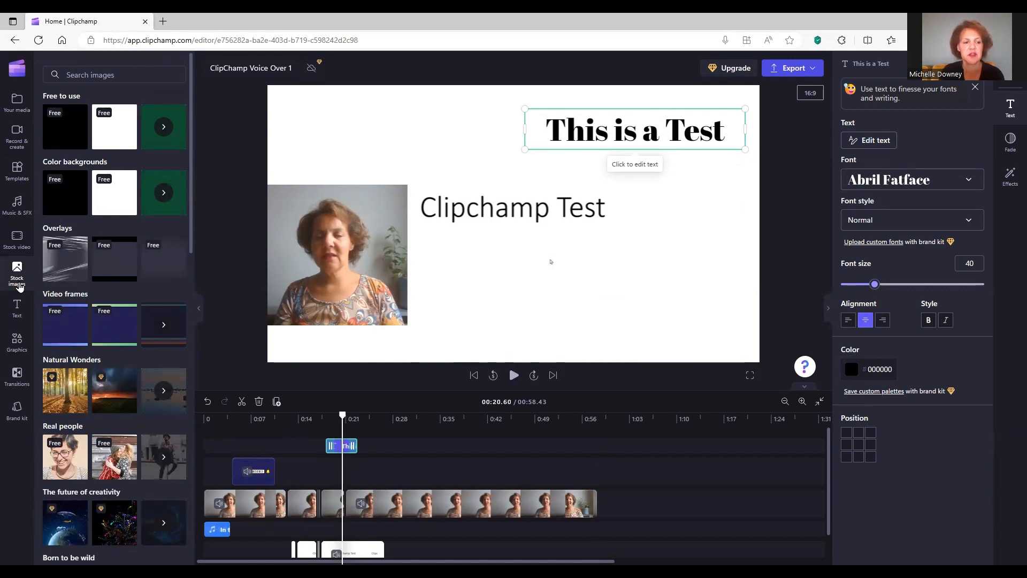
click(18, 346)
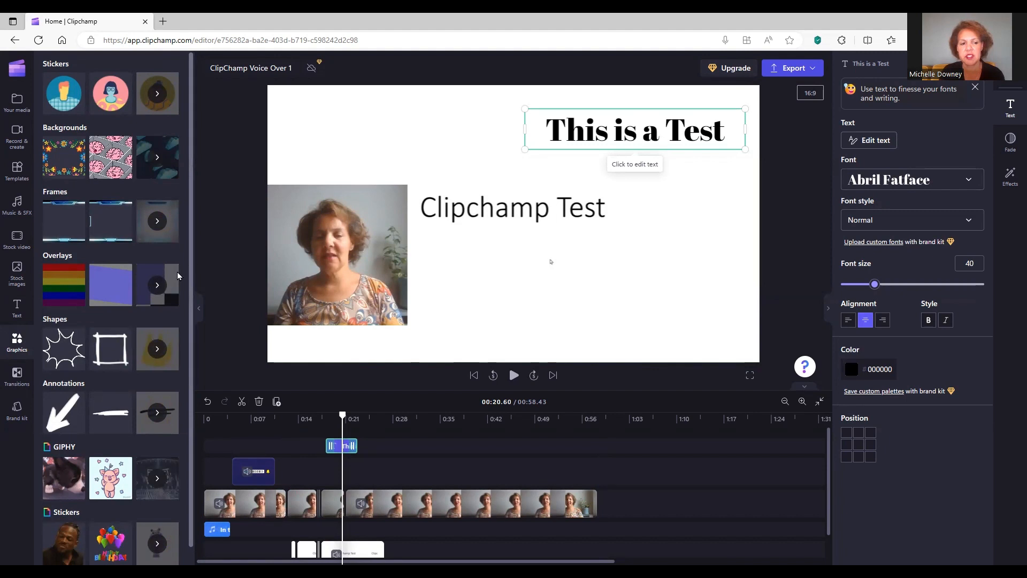
mouse_move(60, 402)
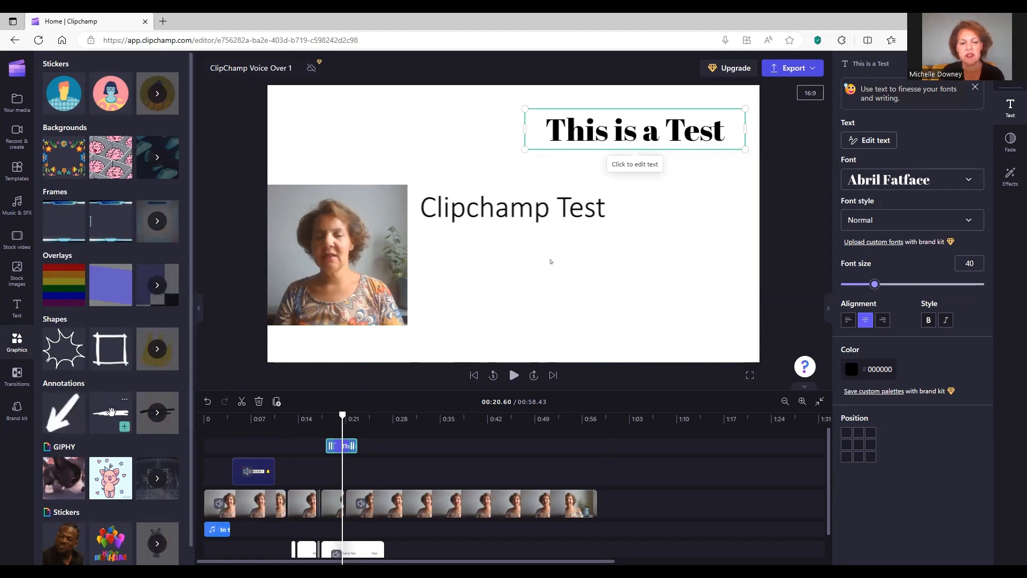
click(170, 425)
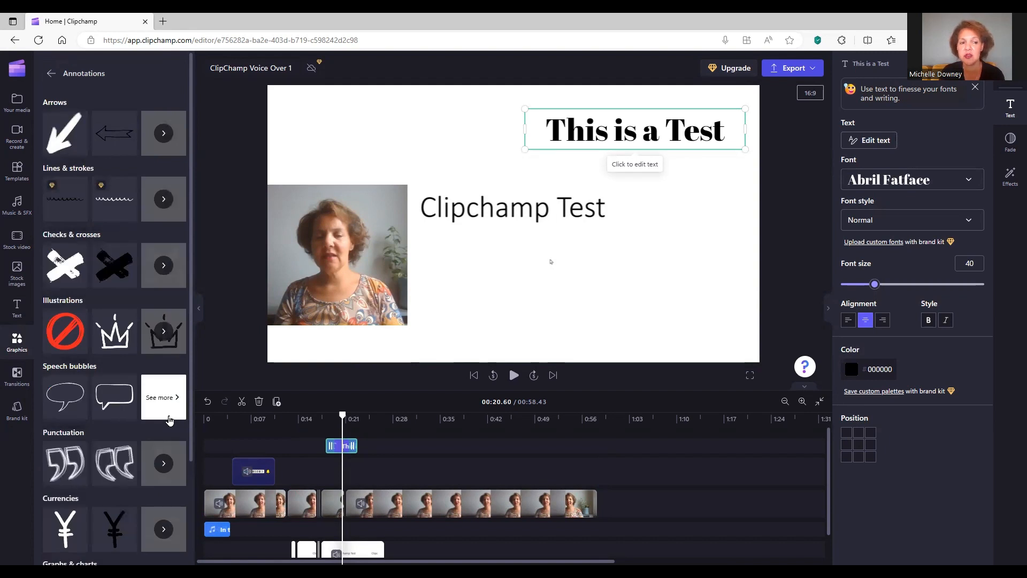
click(159, 132)
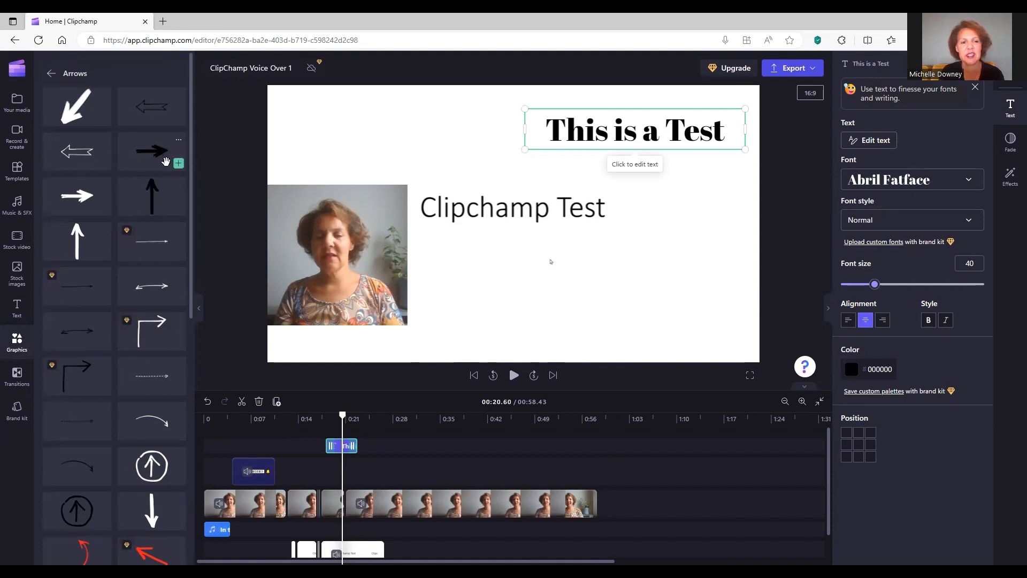
click(166, 162)
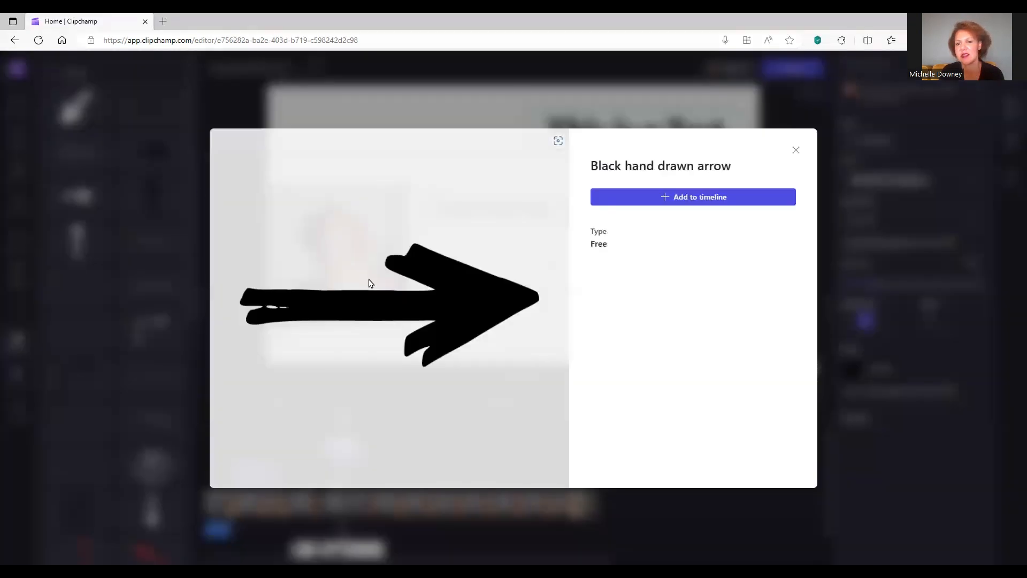
click(734, 195)
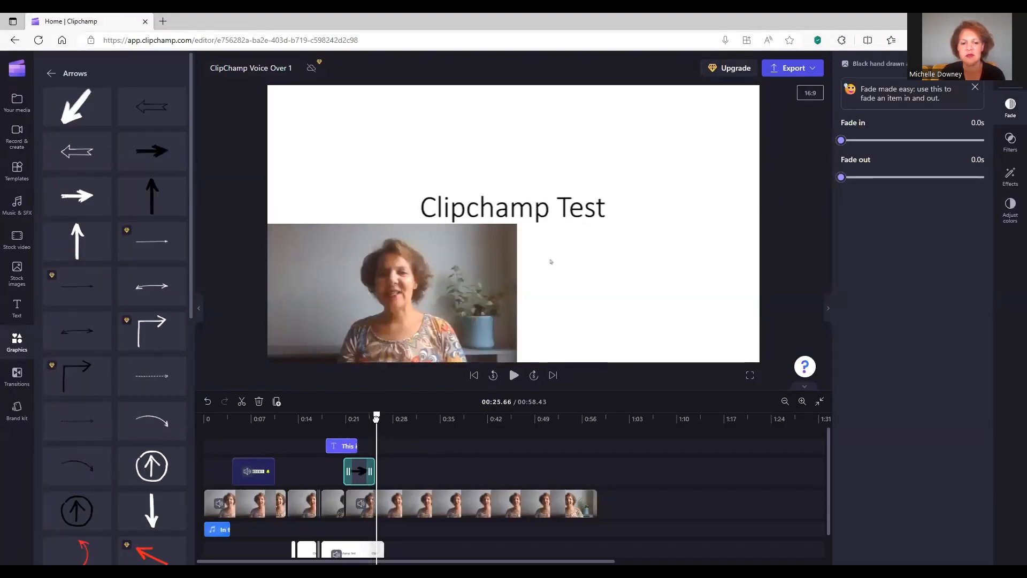
At 22.00 seconds, move the black arrow to the lower part of the slide, just right of the camera picture
click(358, 420)
drag(345, 422, 341, 422)
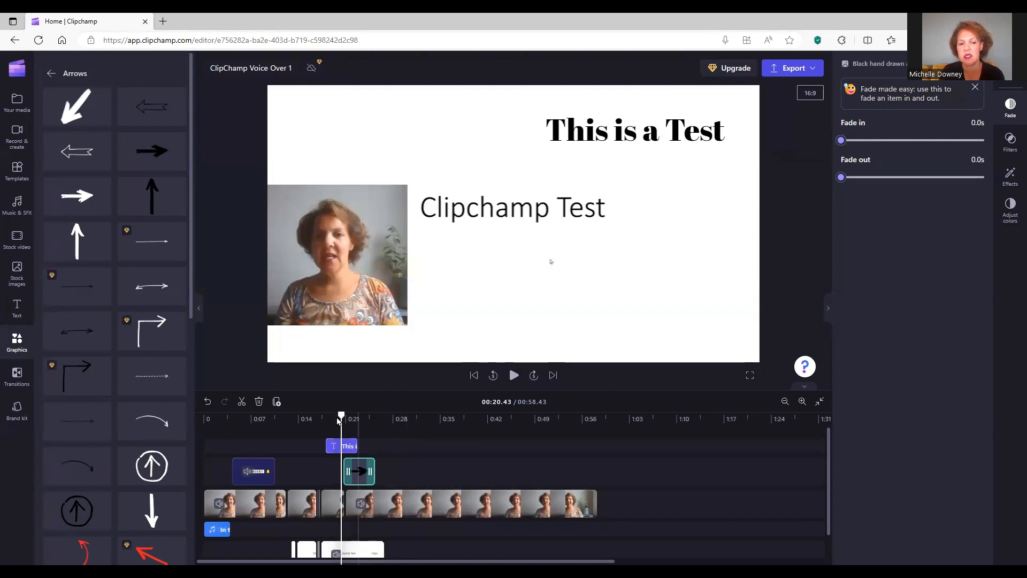
drag(341, 416, 352, 417)
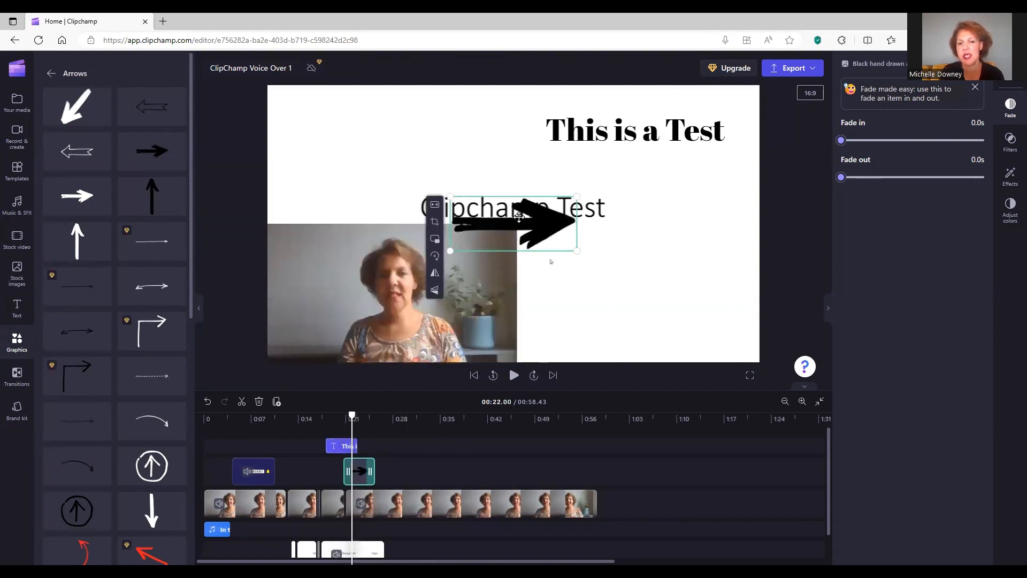
drag(518, 207, 591, 298)
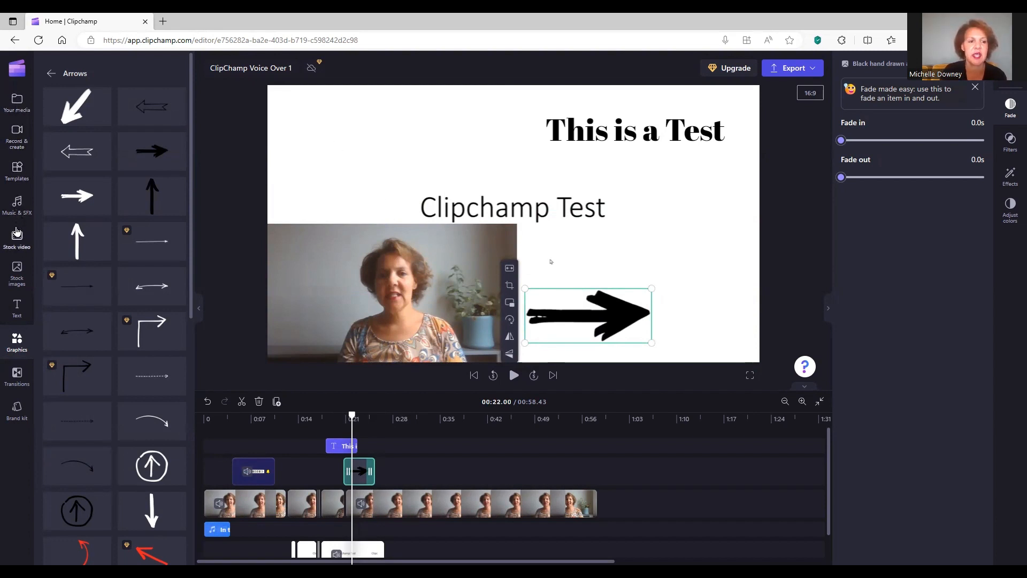
Add the Make it glow title on a new top track at about 24 seconds and show the frame at 25.39 seconds
click(19, 307)
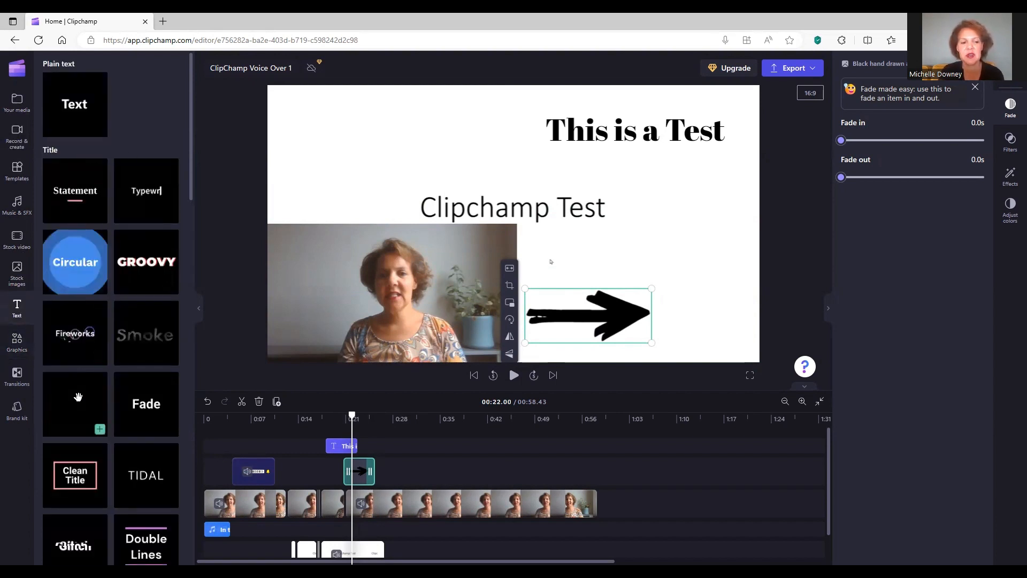
mouse_move(80, 396)
mouse_down()
mouse_move(423, 432)
mouse_move(397, 437)
mouse_up()
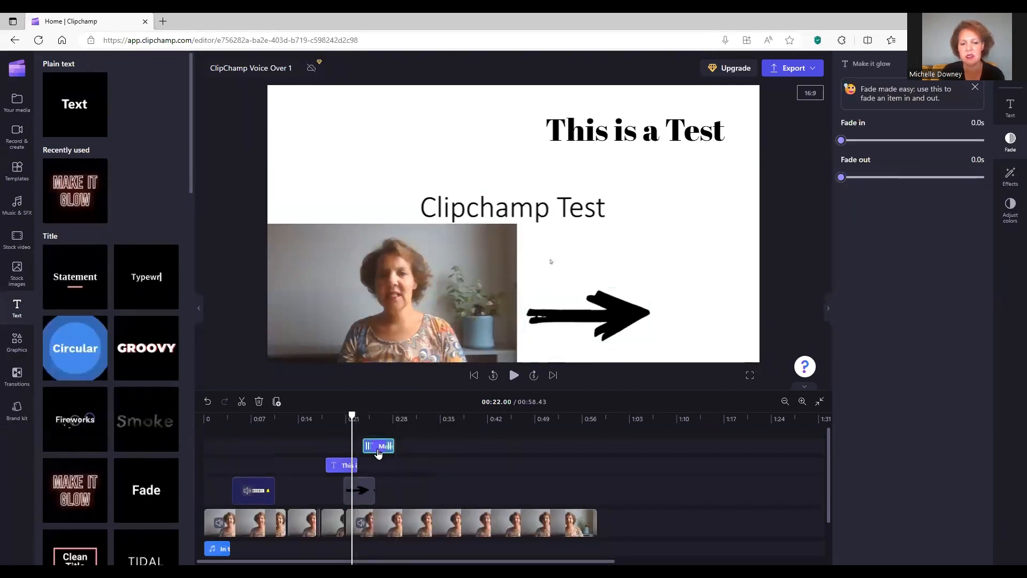
click(356, 419)
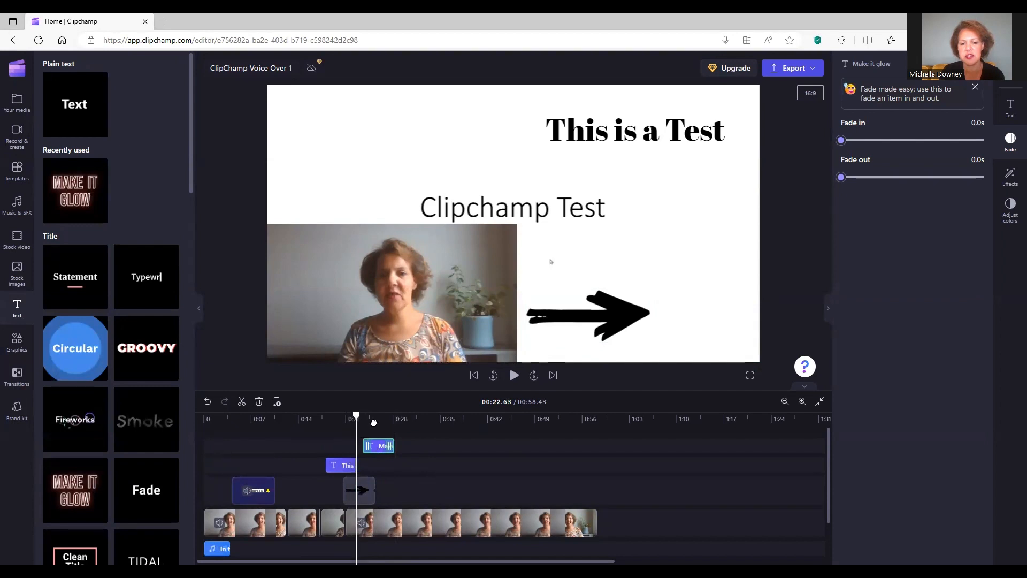
click(375, 420)
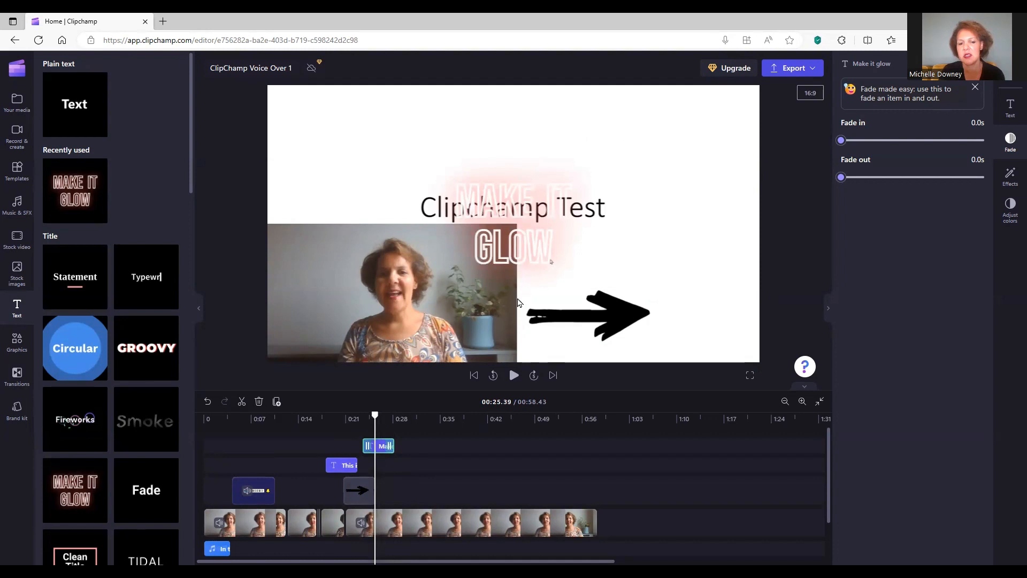
Replace the glowing title's text with "Click here"
double_click(509, 226)
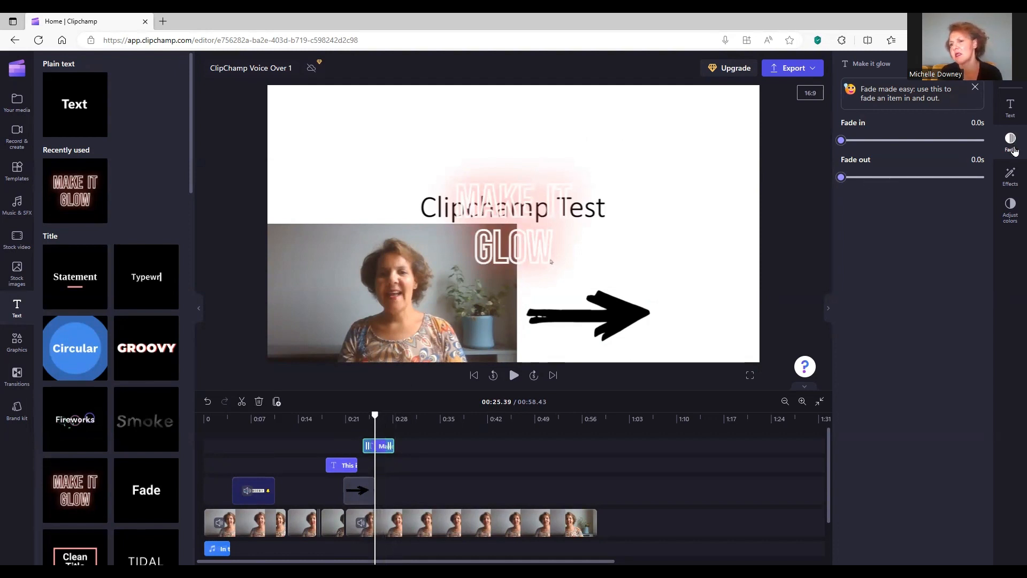
click(1011, 109)
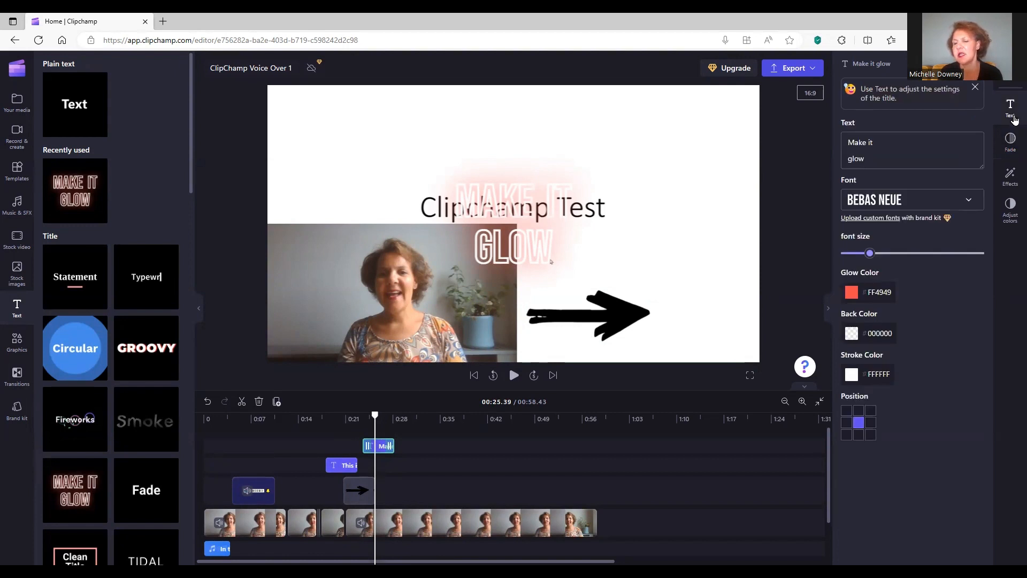
drag(876, 151, 843, 151)
click(869, 168)
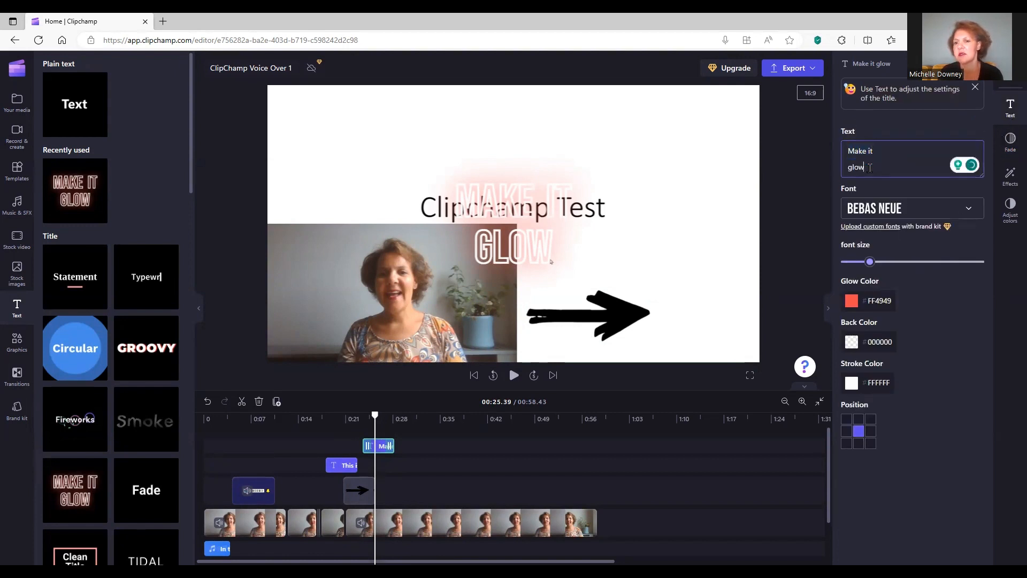
key(BackSpace)
key(BackSpace)
key(BackSpace)
key(BackSpace)
key(BackSpace)
key(BackSpace)
key(BackSpace)
key(BackSpace)
key(BackSpace)
key(BackSpace)
key(BackSpace)
key(BackSpace)
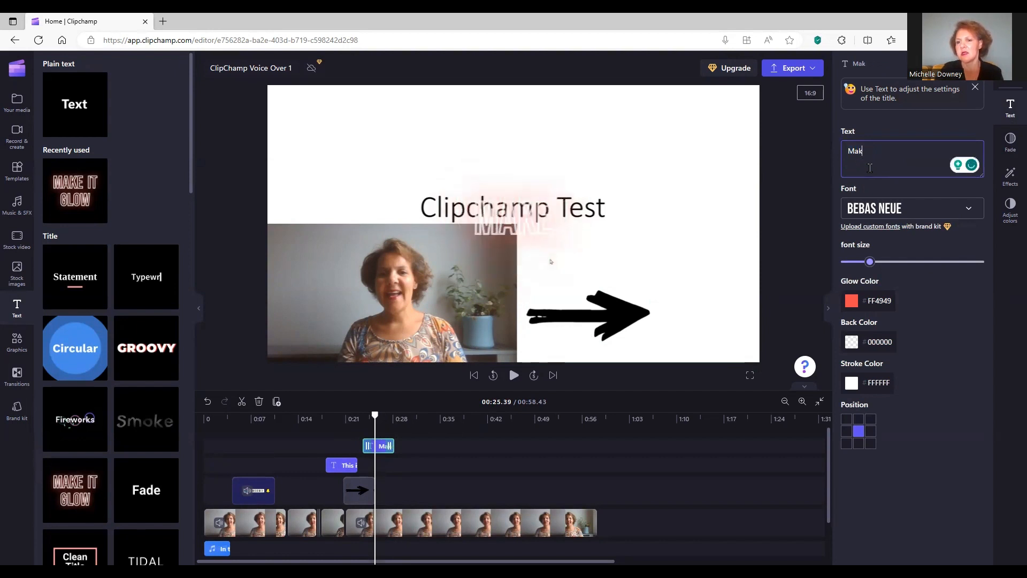
text(Click ere)
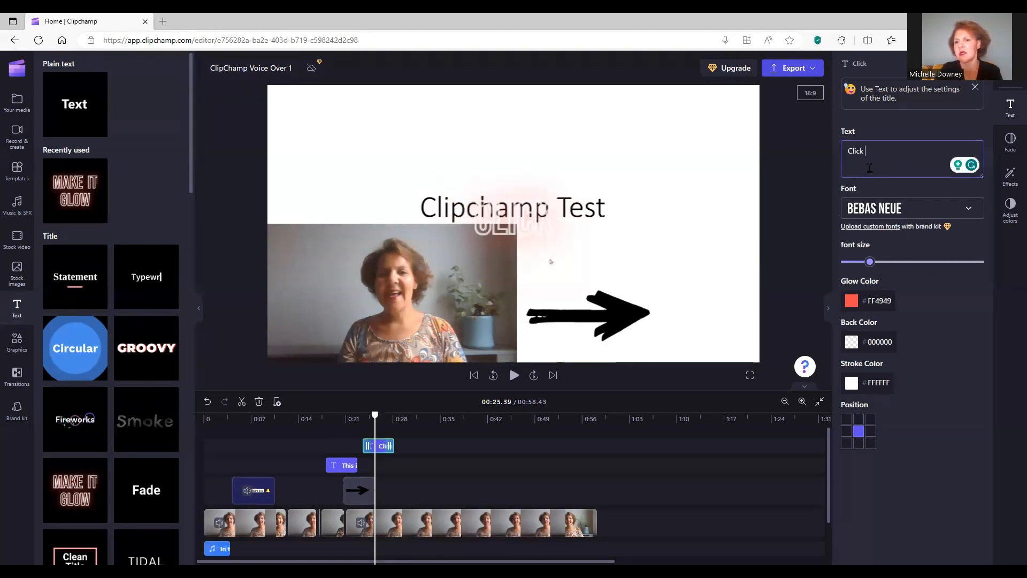
key(BackSpace)
key(BackSpace)
key(BackSpace)
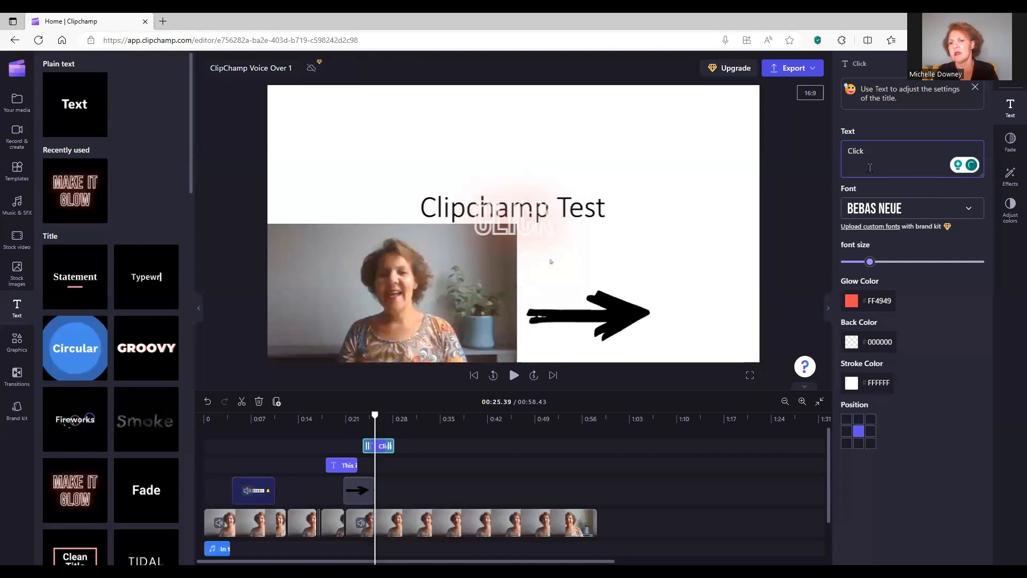
text(here)
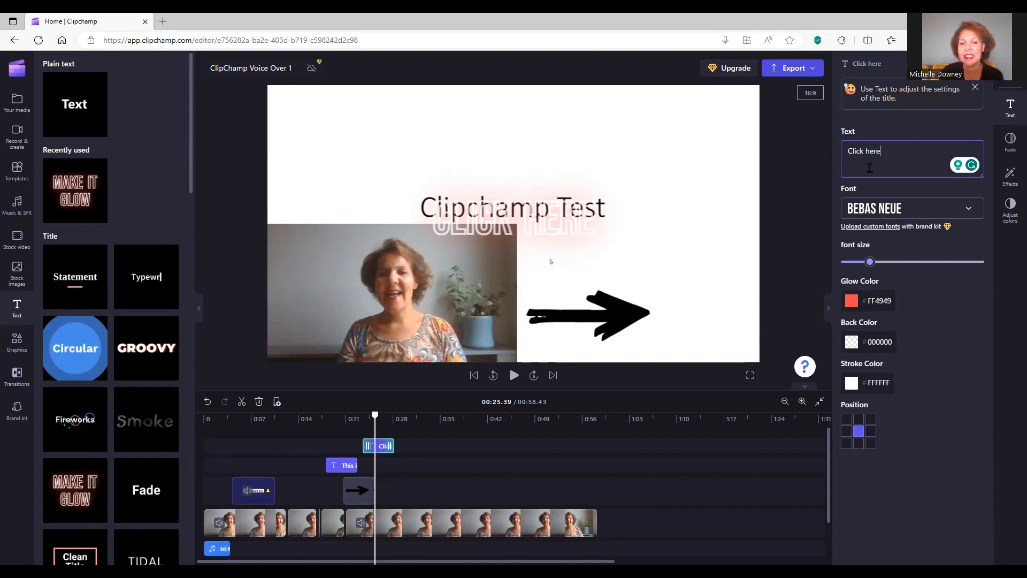
Place the "Click here" title in the lower-right corner of the video frame and set its stroke color to orange FB9224
click(871, 443)
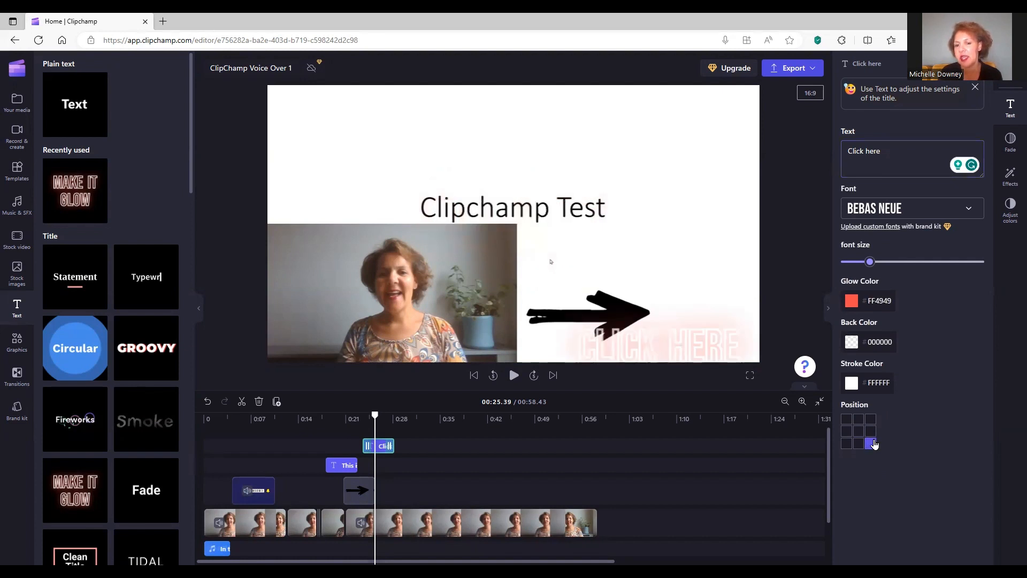
click(874, 385)
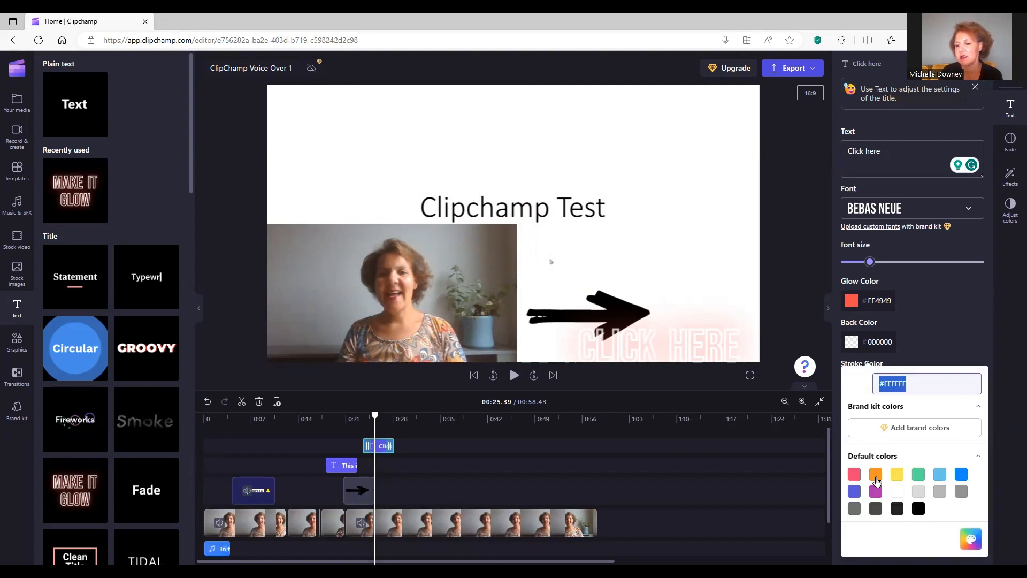
click(875, 480)
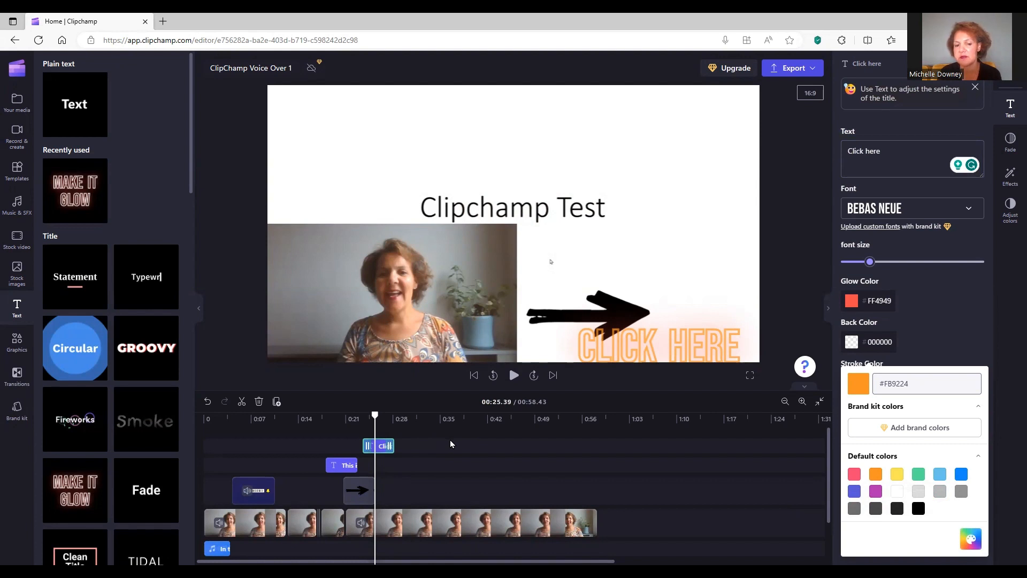
Preview the title up to 28.63 seconds and add Subscribe panel 03 after the arrow on its track at about 28 seconds
click(512, 378)
click(513, 378)
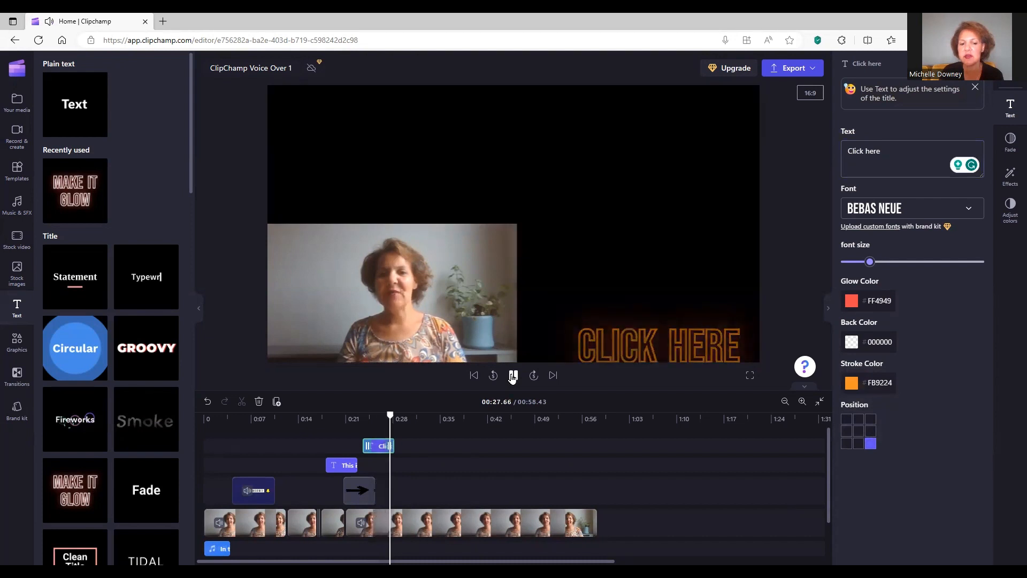
click(512, 378)
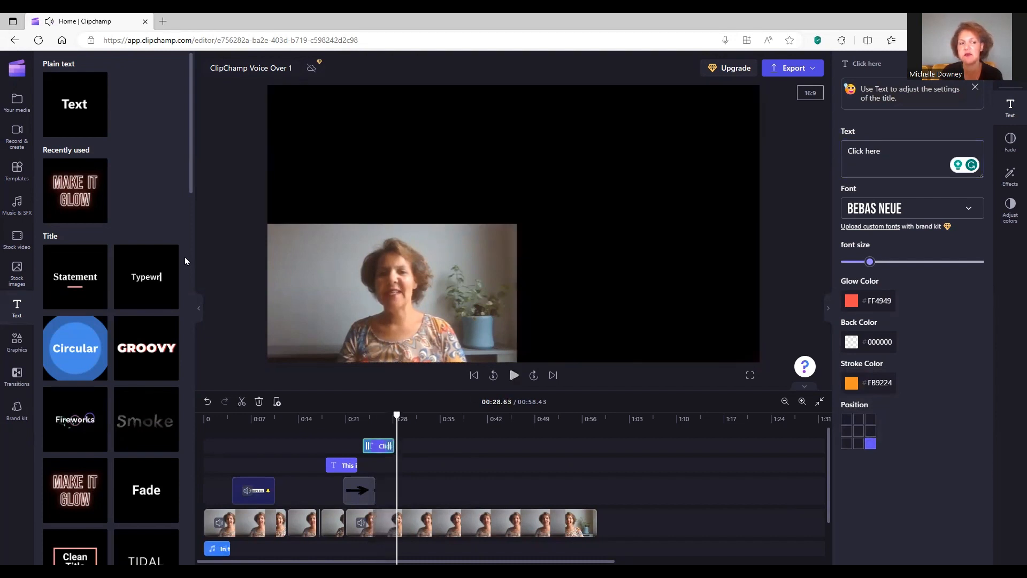
click(21, 103)
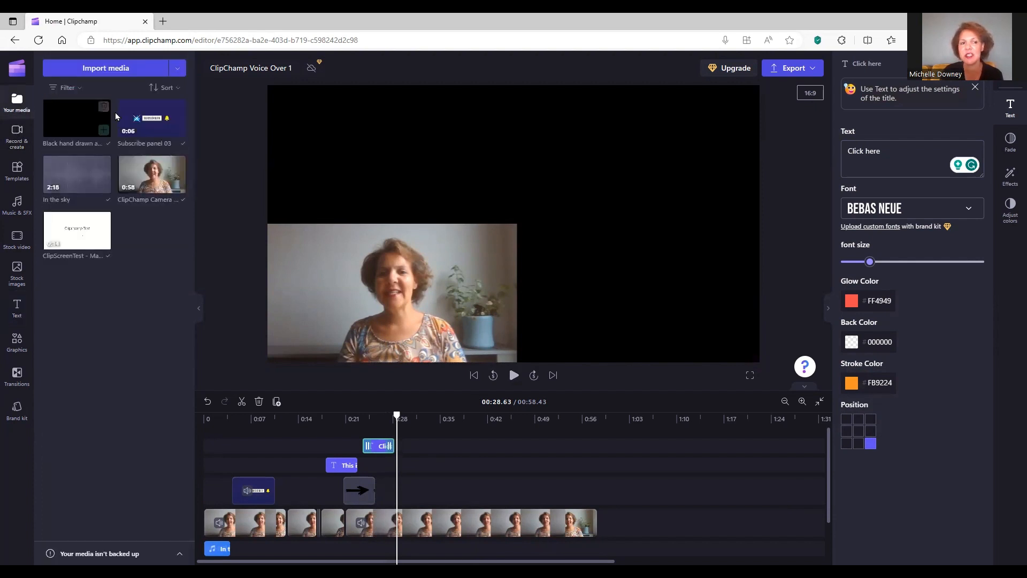
mouse_move(151, 126)
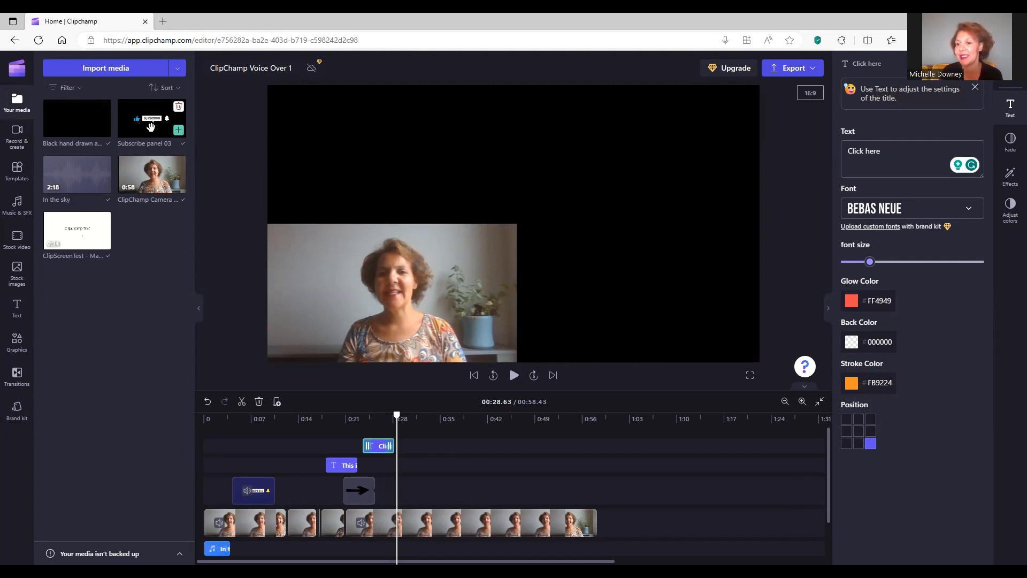
drag(150, 126, 426, 491)
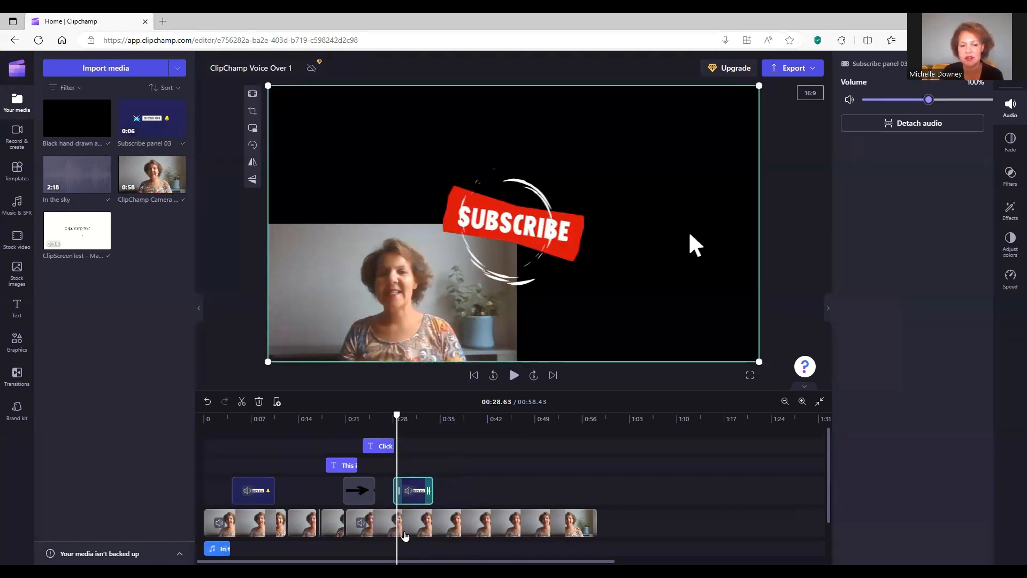
Move the last camera clip's picture from the lower-left corner to the upper middle of the video frame
click(405, 535)
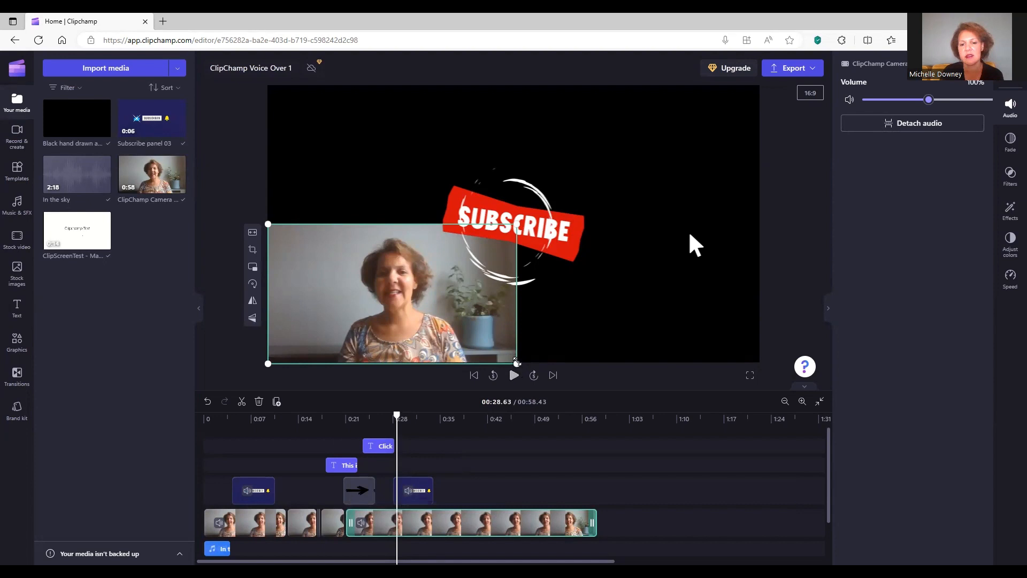
drag(379, 249, 464, 148)
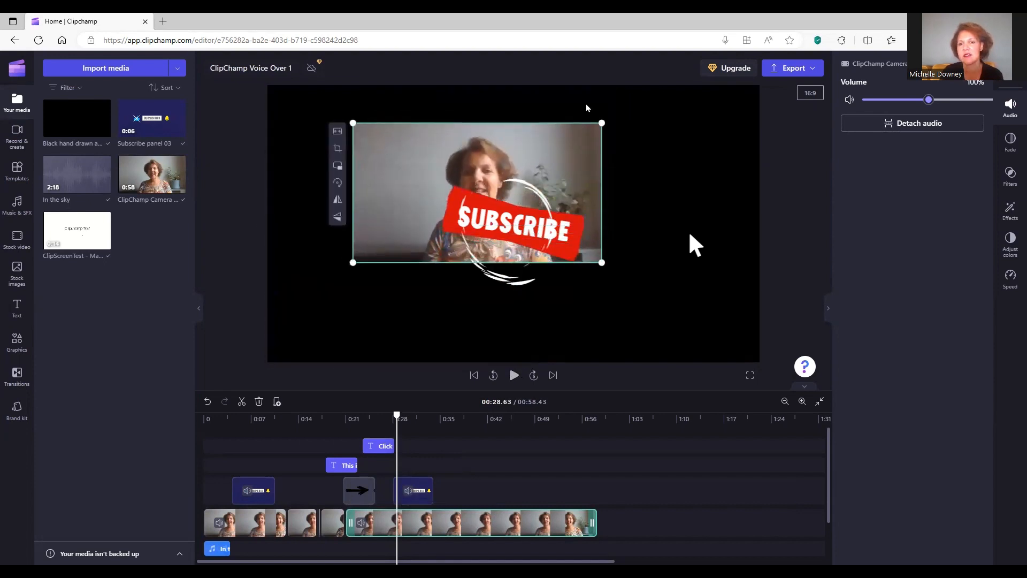